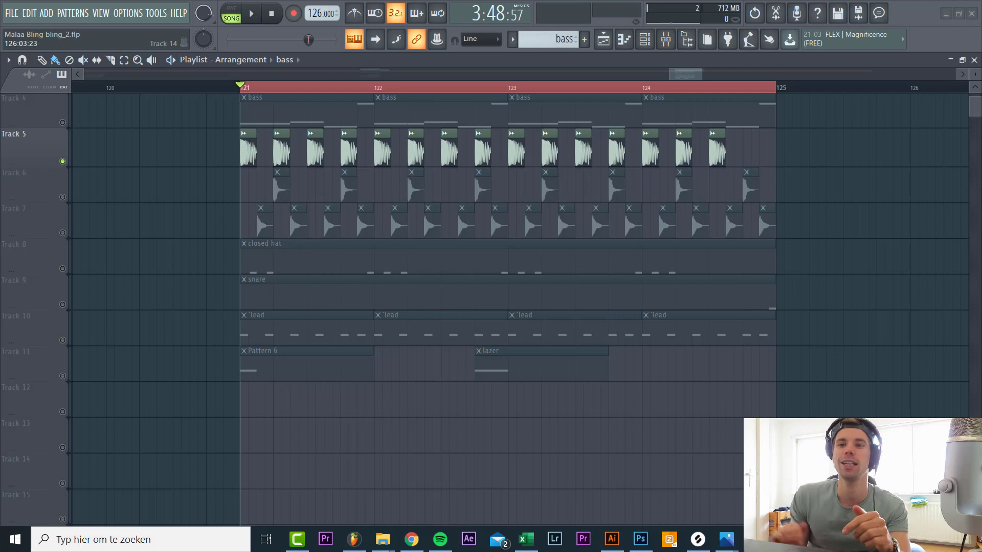
Play the arrangement from bar 121 and unmute the clap, hat and closed hat tracks, Tracks 6 to 8.
{"action": "scroll", "coordinate": [919, 334], "scroll_direction": "up", "scroll_amount": 2}
{"action": "scroll", "coordinate": [908, 328], "scroll_direction": "down", "scroll_amount": 2}
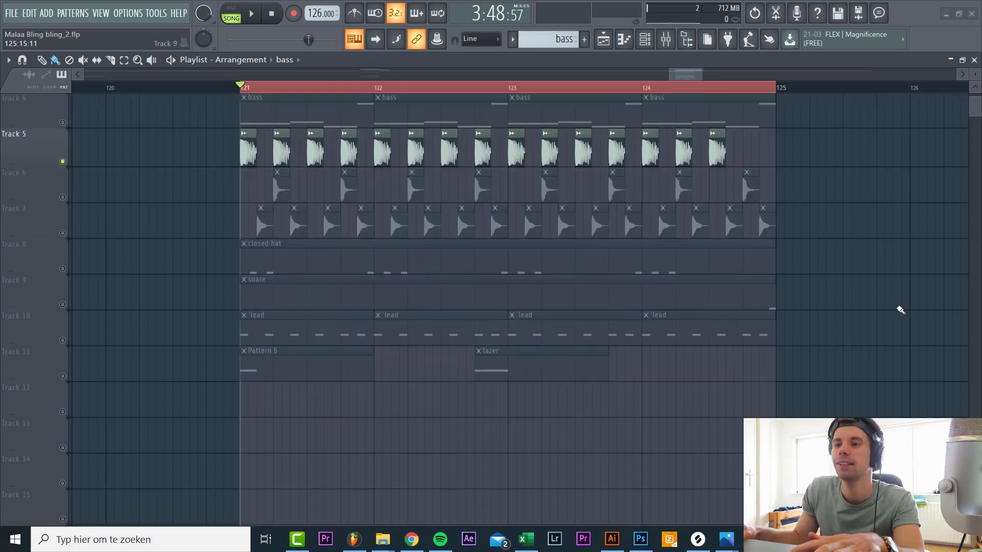
{"action": "key", "text": "space"}
{"action": "scroll", "coordinate": [346, 219], "scroll_direction": "up", "scroll_amount": 2, "text": "ctrl"}
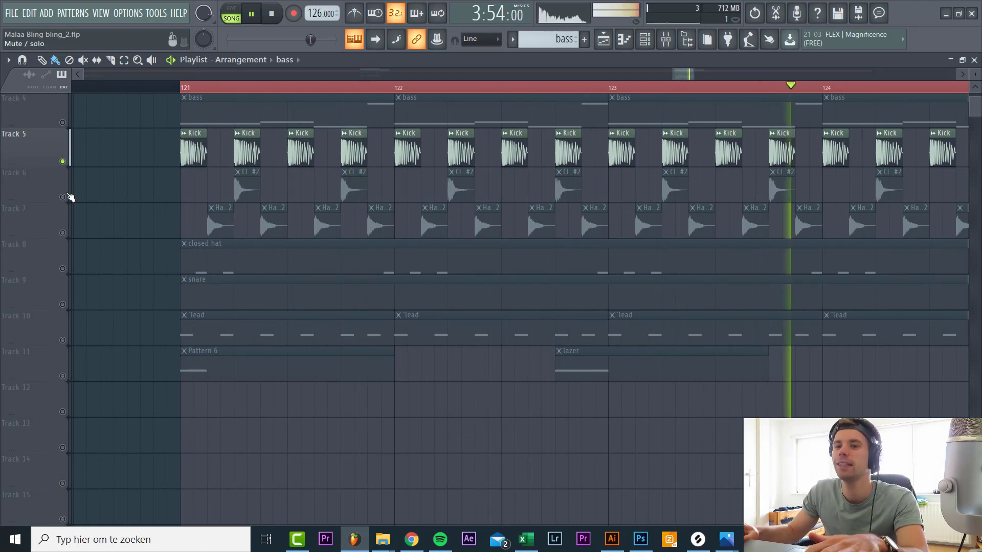
{"action": "left_click", "coordinate": [66, 197]}
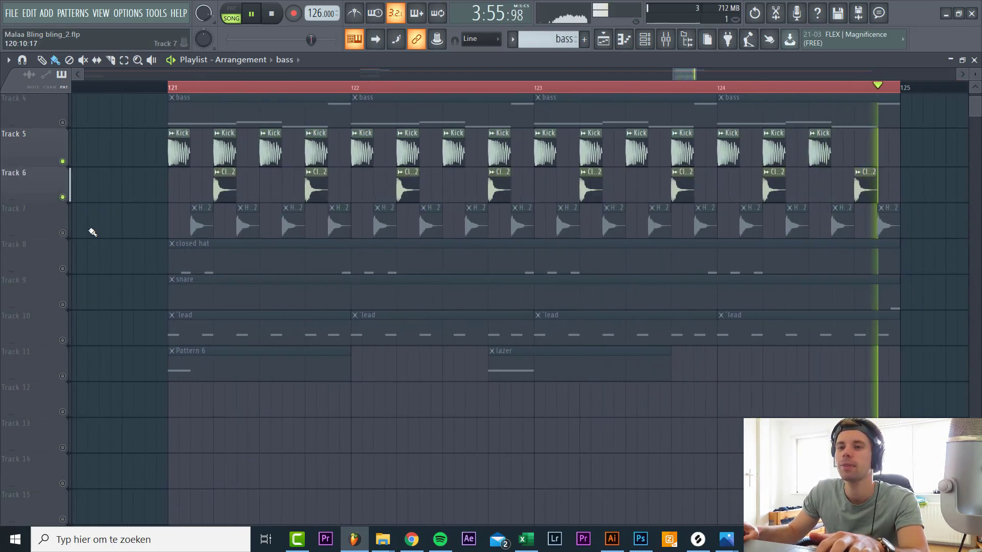
{"action": "left_click", "coordinate": [63, 233]}
Open the closed hat pattern in the piano roll, review its notes and accept the quantizer with the mpc60 70% template.
{"action": "scroll", "coordinate": [235, 273], "scroll_direction": "up", "scroll_amount": 2}
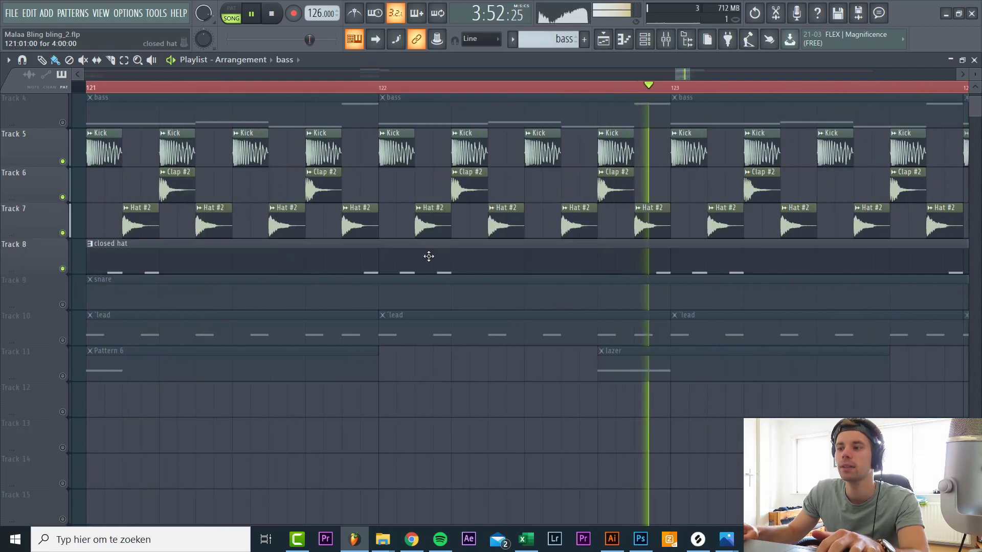
{"action": "double_click", "coordinate": [428, 257]}
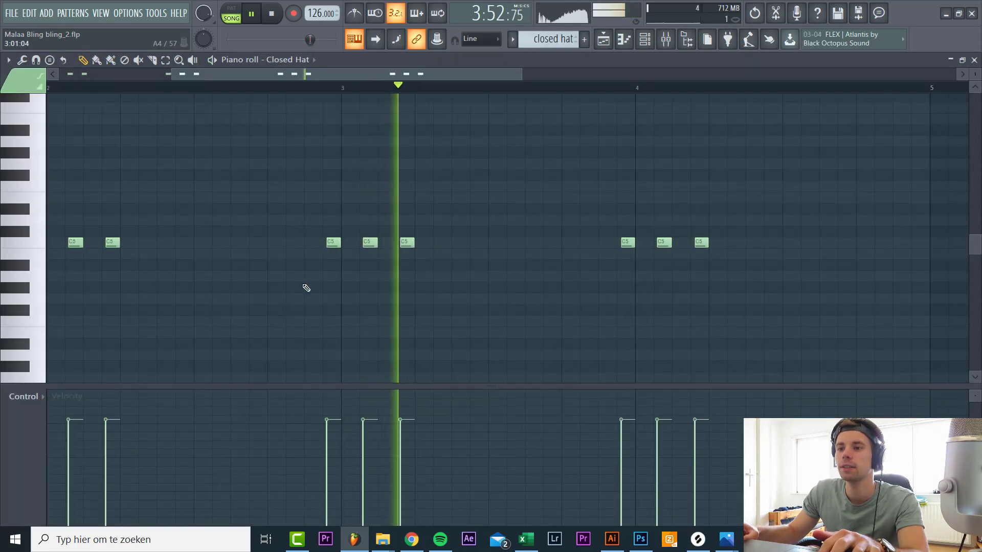
{"action": "scroll", "coordinate": [441, 268], "scroll_direction": "up", "scroll_amount": 2}
{"action": "scroll", "coordinate": [392, 272], "scroll_direction": "down", "scroll_amount": 2}
{"action": "scroll", "coordinate": [547, 243], "scroll_direction": "down", "scroll_amount": 2}
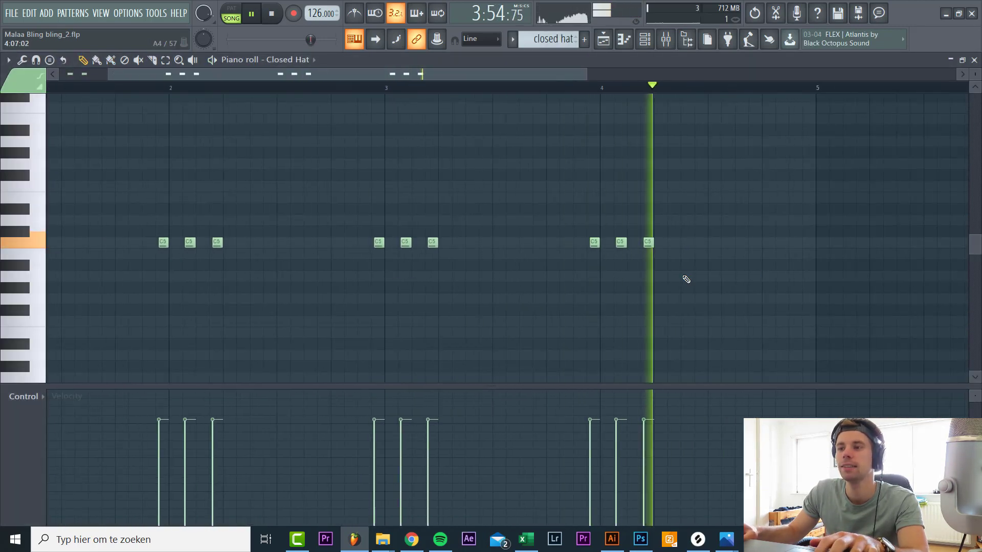
{"action": "scroll", "coordinate": [631, 291], "scroll_direction": "up", "scroll_amount": 3}
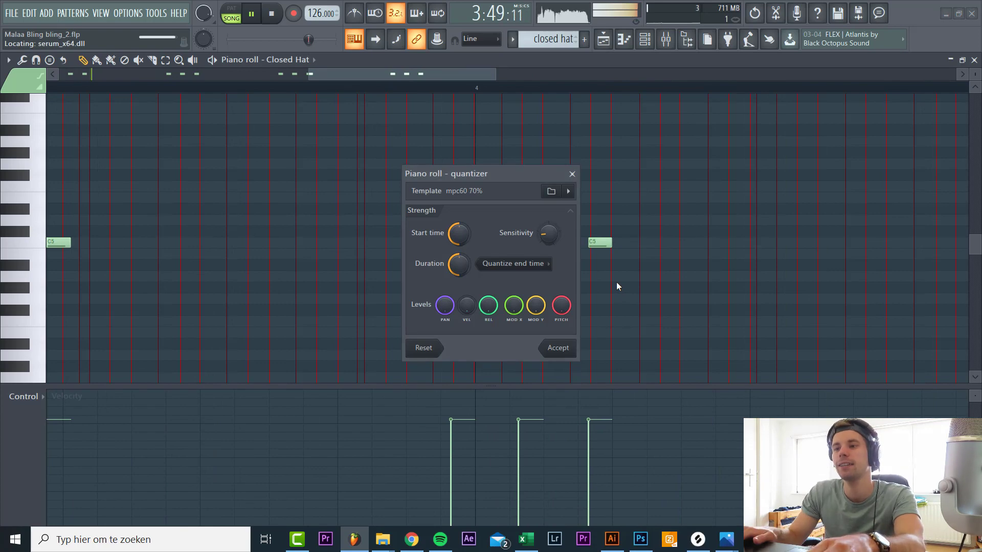
{"action": "key", "text": "Return"}
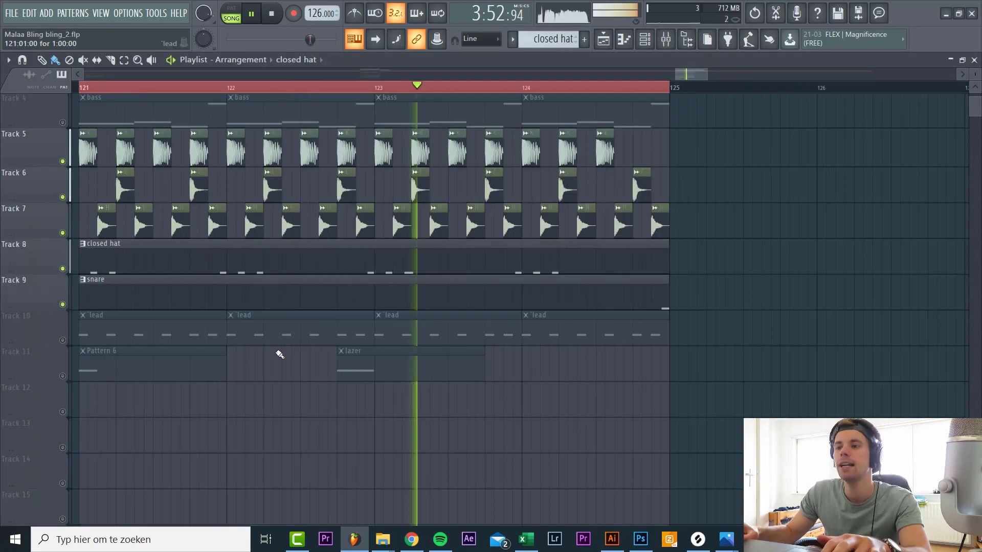
Select the snare pattern on Track 9 and play the arrangement from shortly after bar 124 to hear its final hit.
{"action": "scroll", "coordinate": [587, 293], "scroll_direction": "up", "scroll_amount": 3}
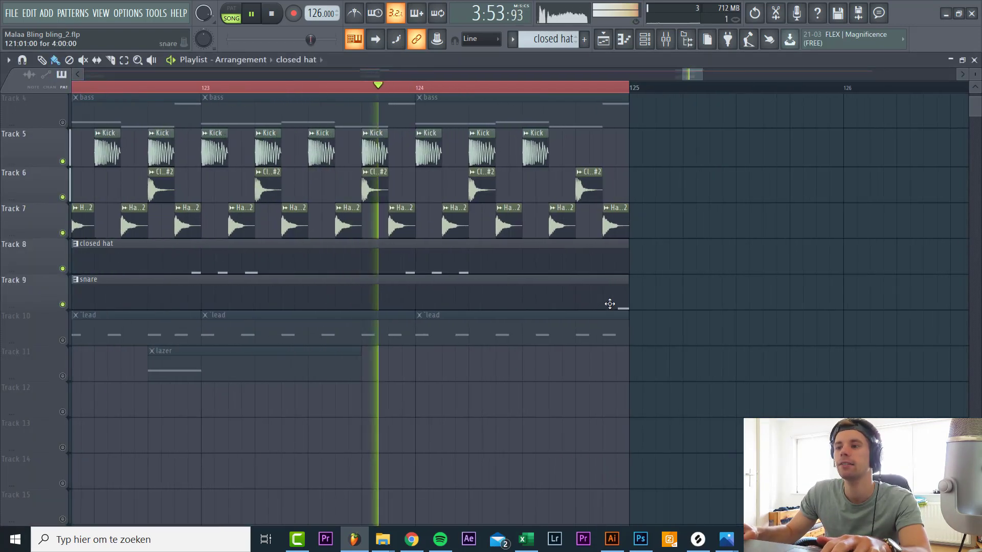
{"action": "left_click", "coordinate": [613, 291]}
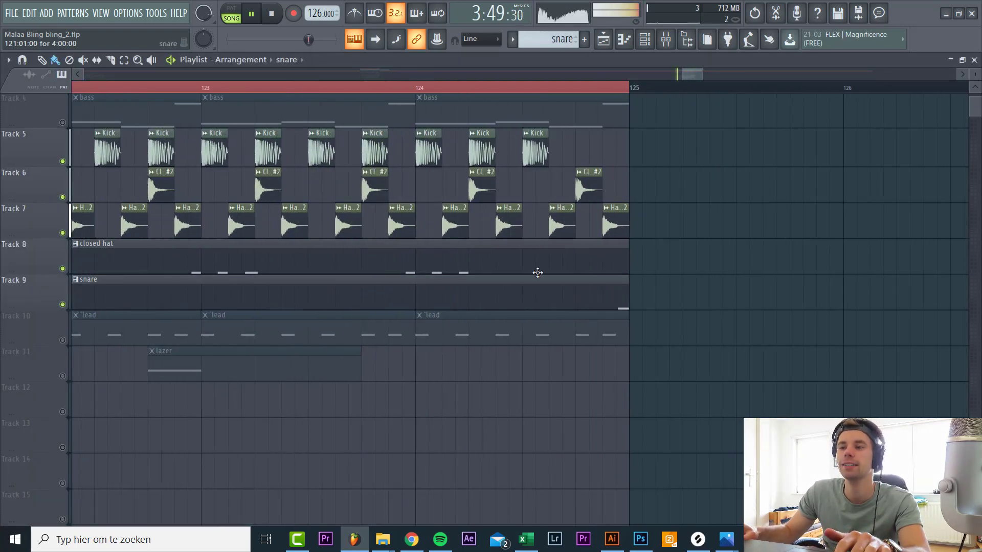
{"action": "left_click", "coordinate": [473, 86]}
{"action": "scroll", "coordinate": [700, 271], "scroll_direction": "up", "scroll_amount": 2}
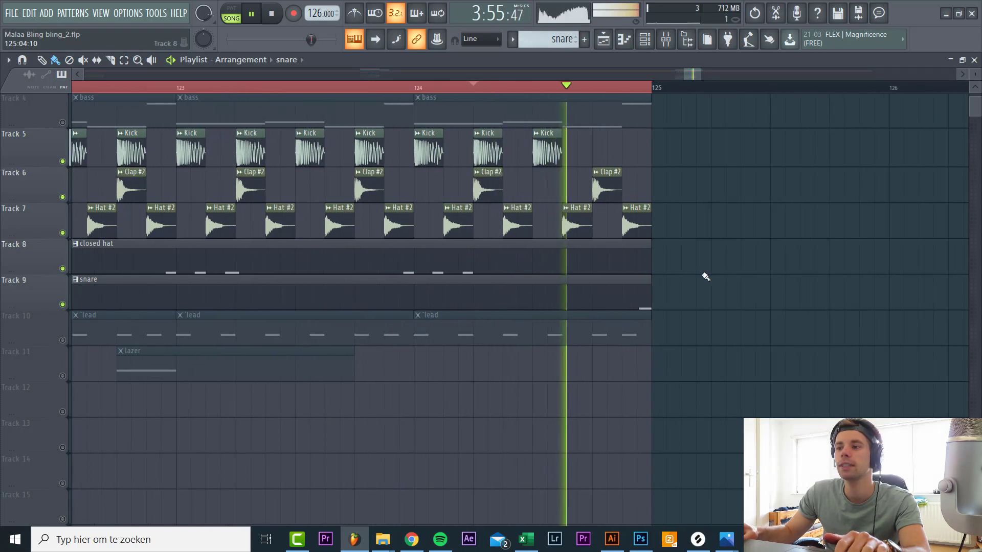
{"action": "scroll", "coordinate": [696, 274], "scroll_direction": "down", "scroll_amount": 7}
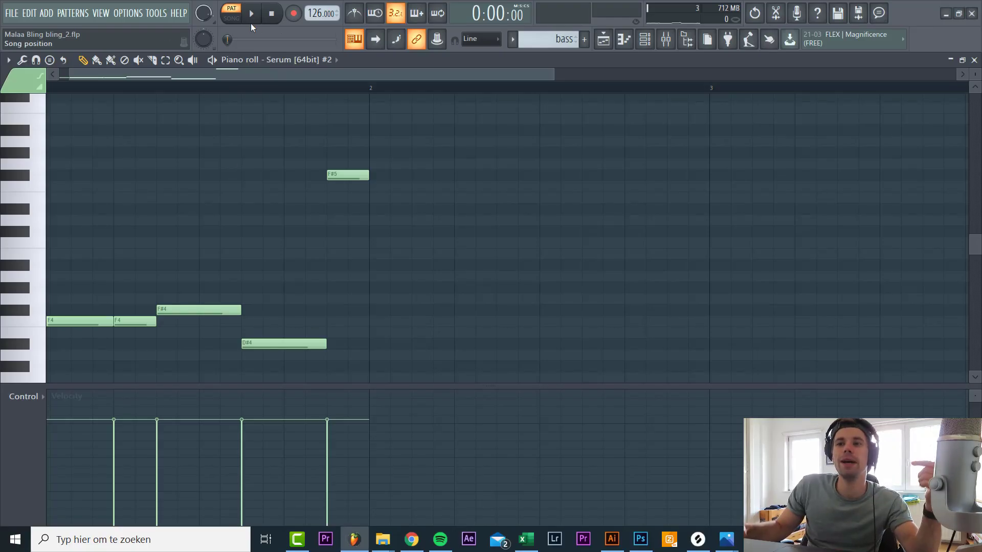
Play the bass pattern on its own in the piano roll and bring up the channel rack.
{"action": "key", "text": "space"}
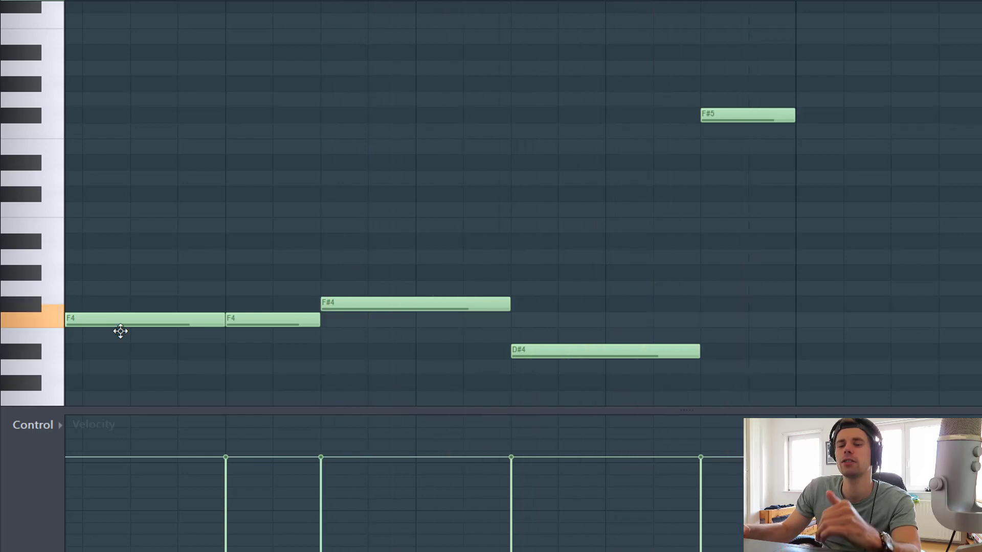
{"action": "scroll", "coordinate": [574, 301], "scroll_direction": "down", "scroll_amount": 2}
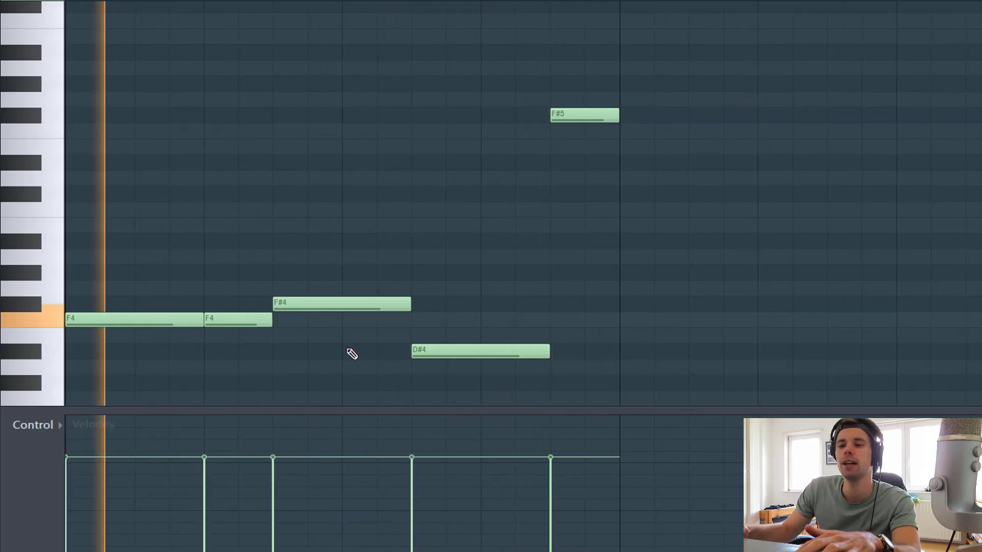
{"action": "left_click_drag", "start_coordinate": [581, 68], "coordinate": [631, 149]}
{"action": "right_click", "coordinate": [632, 150]}
{"action": "key", "text": "F6"}
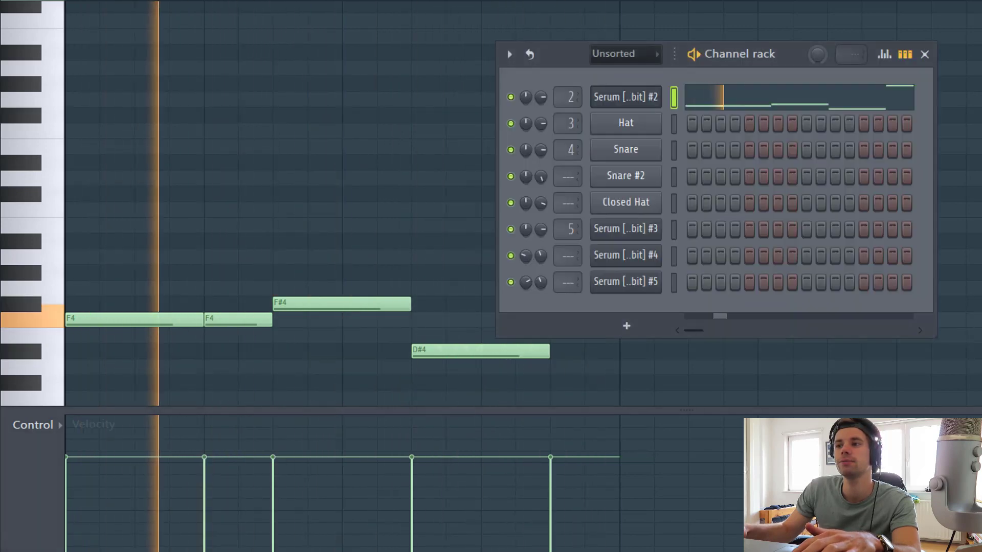
Open the Serum #2 synth used for the bass and reset it to the Init preset.
{"action": "left_click", "coordinate": [631, 98]}
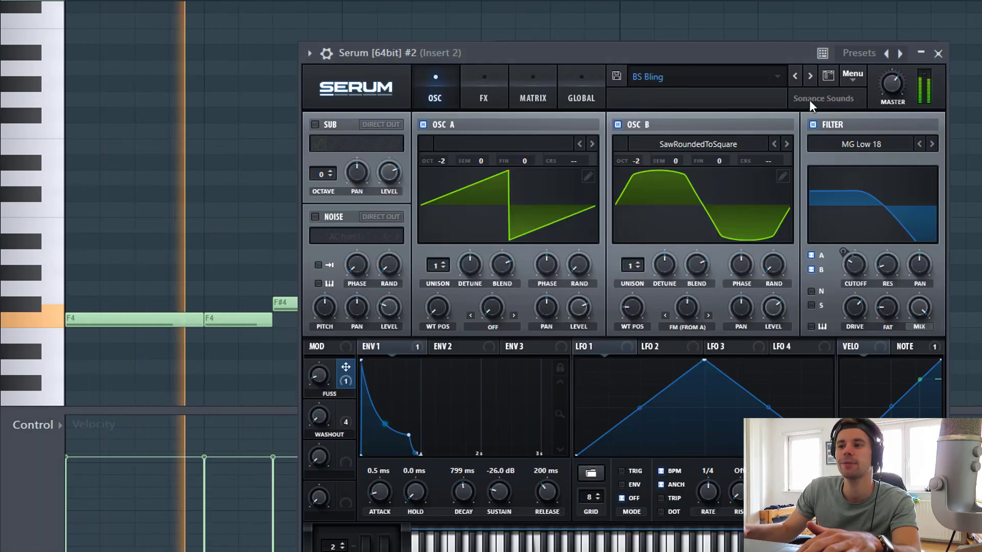
{"action": "left_click", "coordinate": [853, 76]}
{"action": "left_click", "coordinate": [886, 144]}
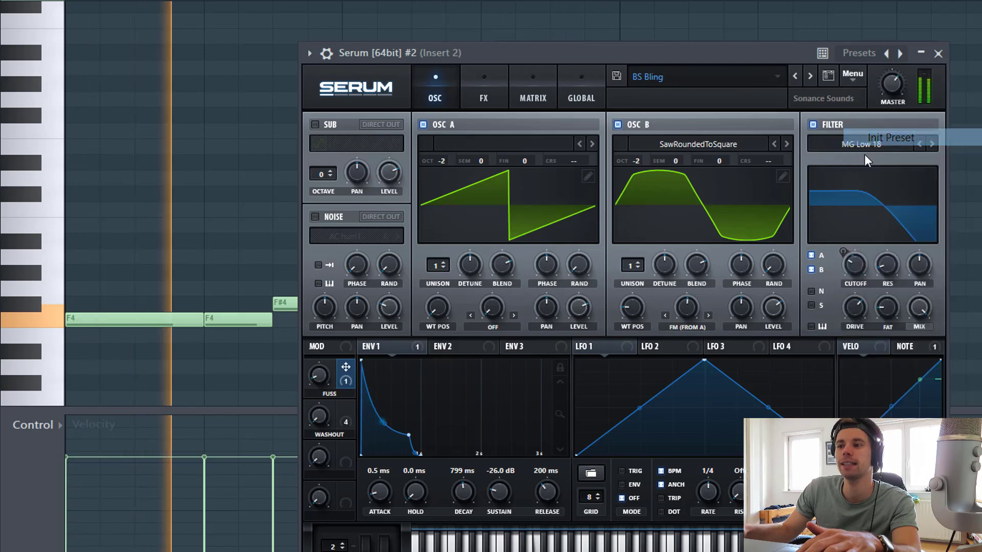
Run both oscillators through the MG Low 18 filter and raise its drive and fat amounts.
{"action": "left_click", "coordinate": [928, 143]}
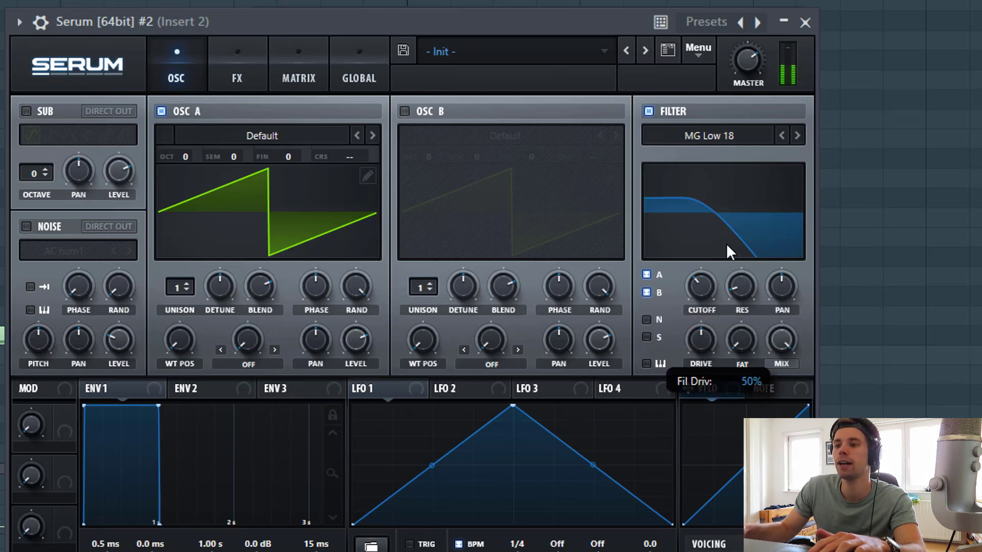
{"action": "left_click_drag", "start_coordinate": [726, 243], "coordinate": [734, 211]}
{"action": "left_click_drag", "start_coordinate": [748, 339], "coordinate": [746, 314]}
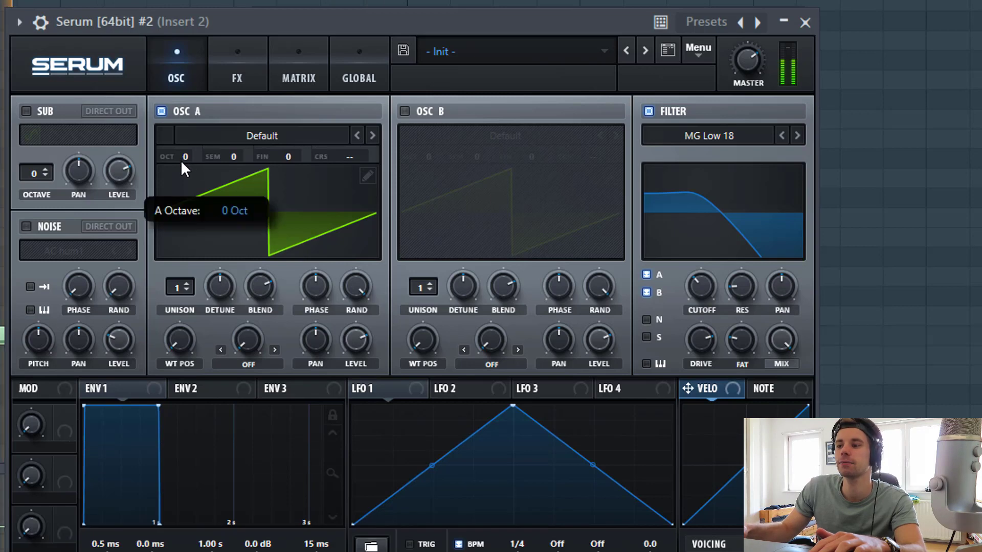
Lower oscillator A to octave -2 and enable oscillator B with the SawRoundedToSquare wavetable, also at octave -2.
{"action": "left_click_drag", "start_coordinate": [182, 157], "coordinate": [182, 201]}
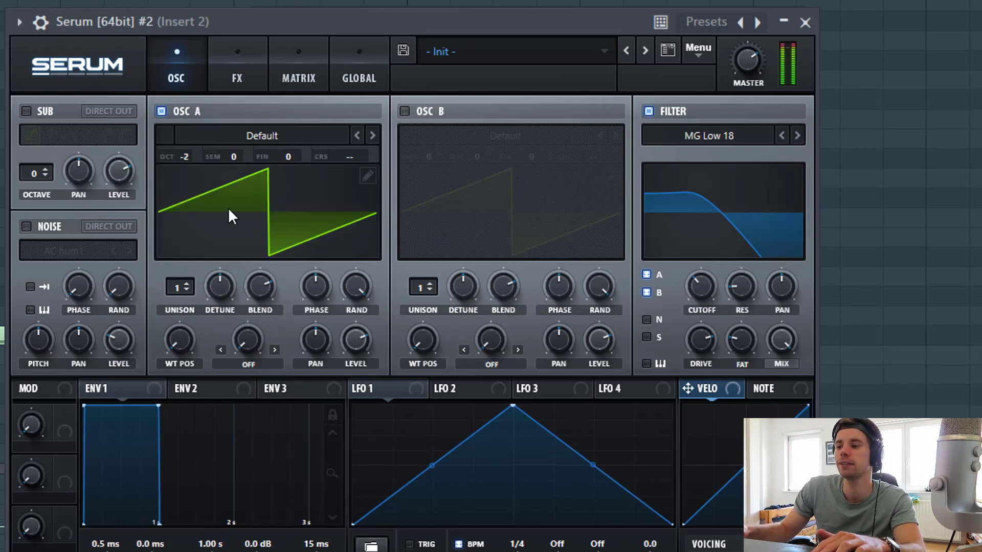
{"action": "left_click", "coordinate": [404, 111]}
{"action": "left_click", "coordinate": [538, 136]}
{"action": "mouse_move", "coordinate": [568, 163]}
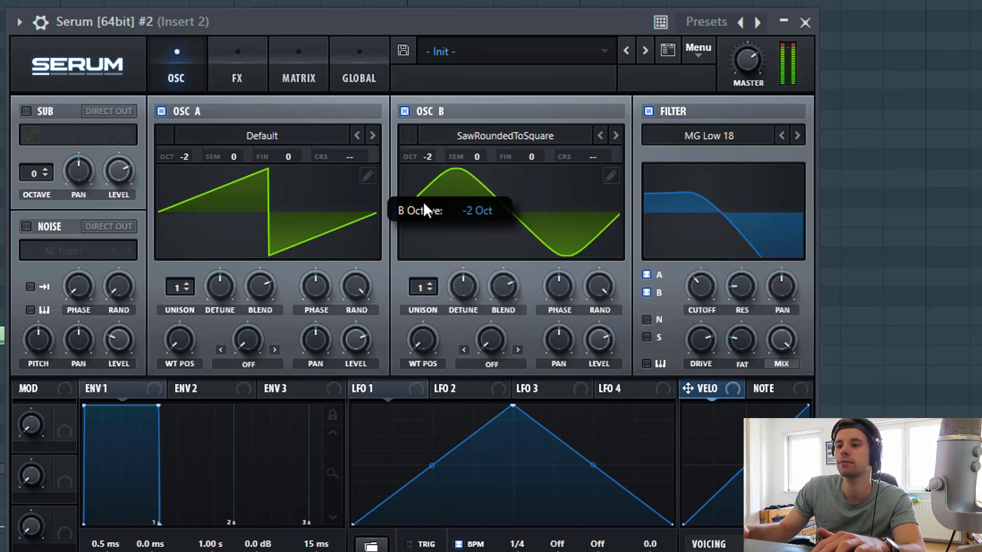
Raise oscillator B's wavetable position slightly and apply FM (from A) warp at 50%.
{"action": "left_click_drag", "start_coordinate": [418, 340], "coordinate": [425, 300]}
{"action": "left_click", "coordinate": [498, 366]}
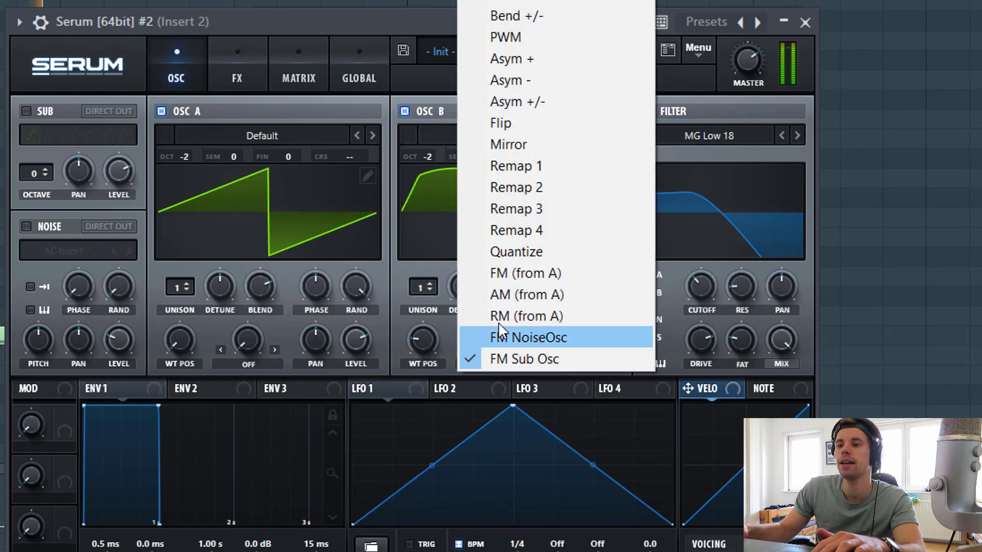
{"action": "left_click", "coordinate": [499, 276]}
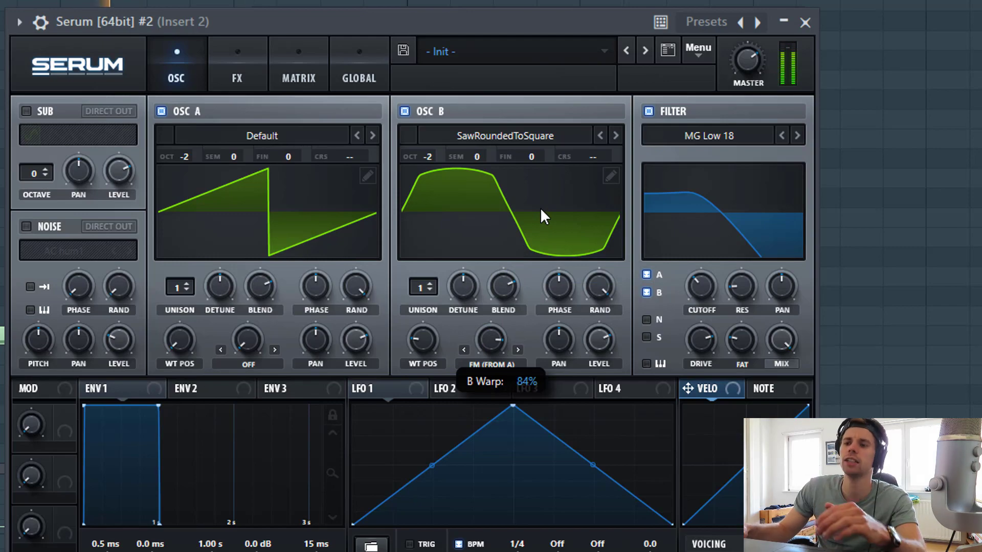
{"action": "left_click_drag", "start_coordinate": [539, 207], "coordinate": [510, 247]}
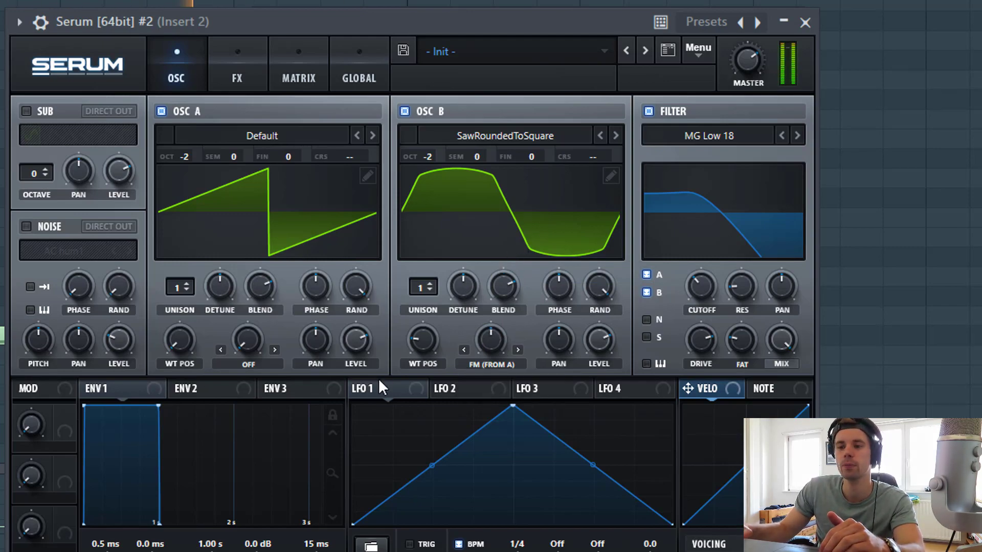
Shape Envelope 1 with a decay of 728 ms and a sustain of -22.9 dB.
{"action": "left_click", "coordinate": [129, 390]}
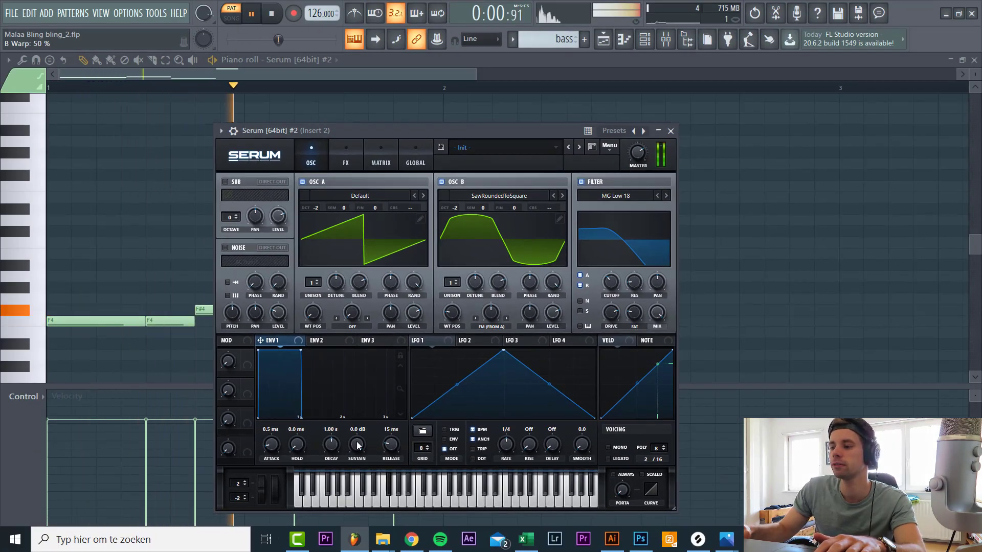
{"action": "mouse_move", "coordinate": [333, 494]}
{"action": "left_mouse_down"}
{"action": "mouse_move", "coordinate": [325, 515]}
{"action": "mouse_move", "coordinate": [327, 500]}
{"action": "left_mouse_up"}
{"action": "left_click_drag", "start_coordinate": [331, 448], "coordinate": [360, 444]}
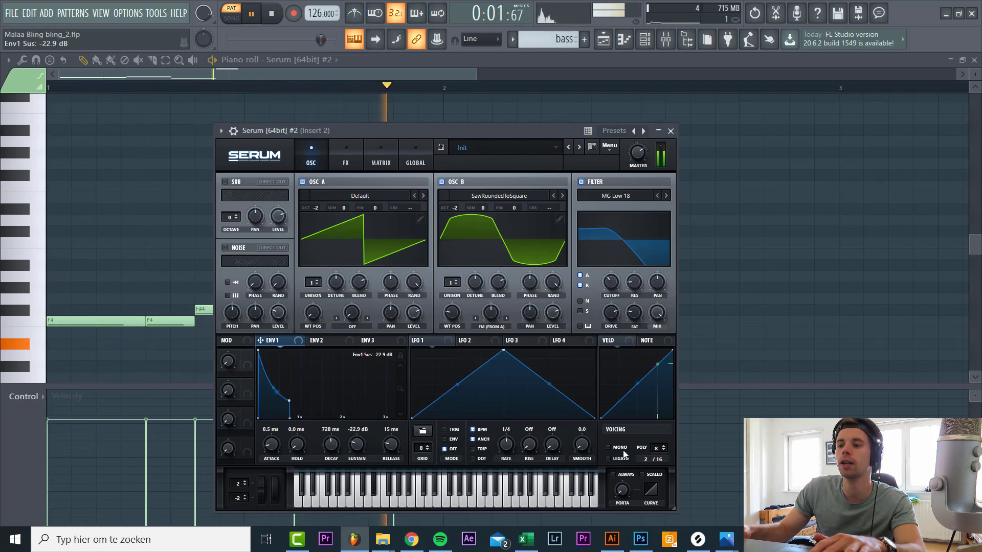
Set the voicing to mono and legato with portamento always on at 69 ms.
{"action": "left_click", "coordinate": [617, 447]}
{"action": "left_click", "coordinate": [615, 459]}
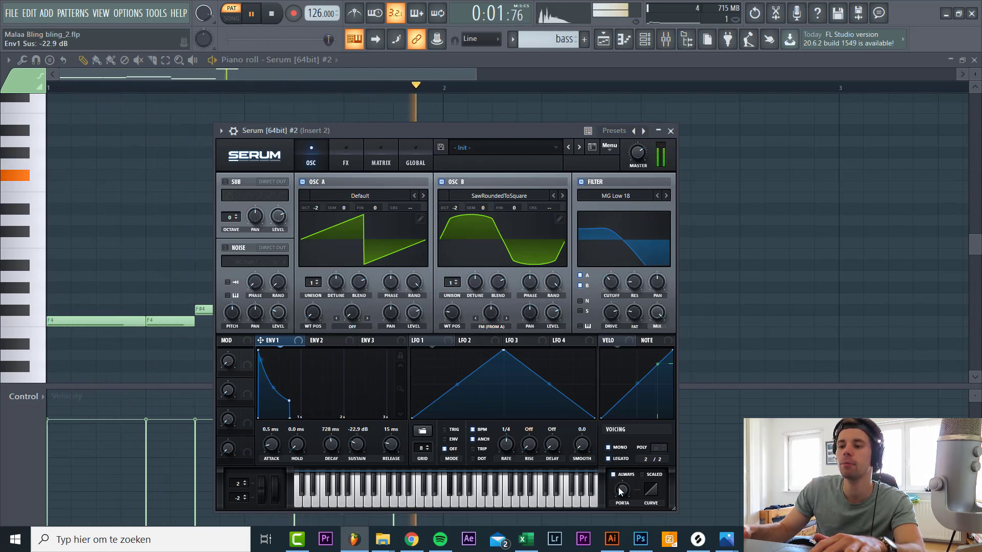
{"action": "left_click_drag", "start_coordinate": [621, 490], "coordinate": [626, 449]}
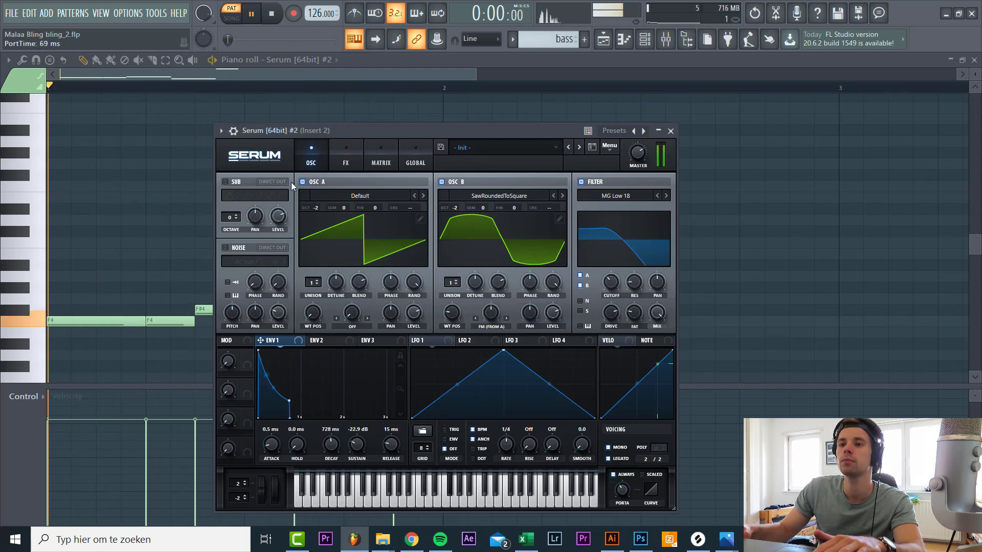
Enable the Hyper/Dimension effect, turn the Hyper mix fully down, and reduce the Dimension mix and its size to 19%.
{"action": "left_click", "coordinate": [342, 156]}
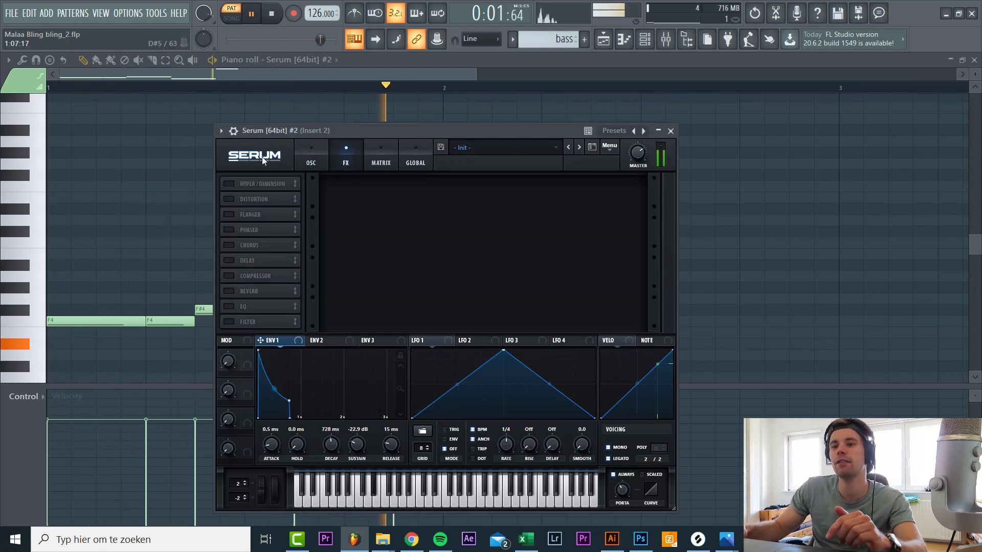
{"action": "left_click", "coordinate": [229, 183]}
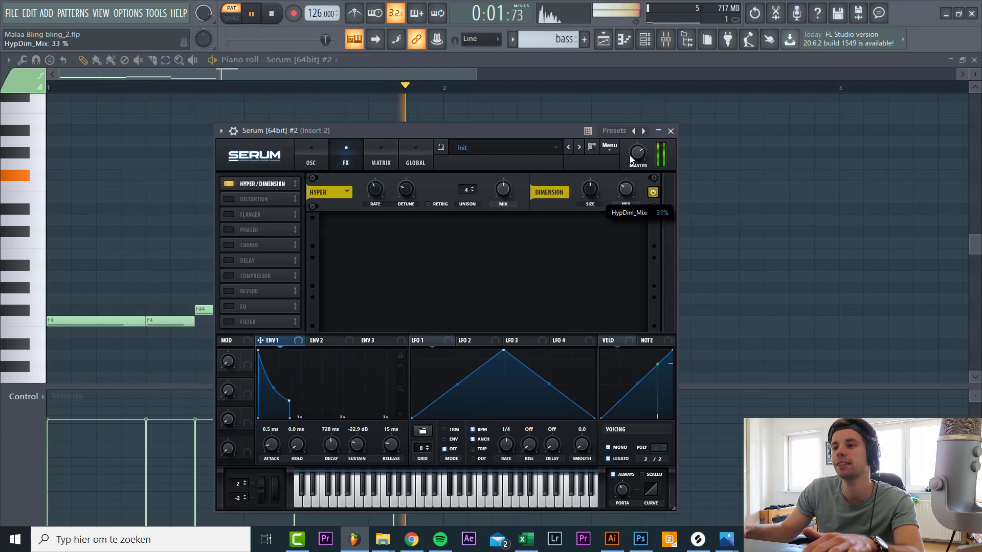
{"action": "left_click_drag", "start_coordinate": [630, 155], "coordinate": [629, 154]}
{"action": "left_click_drag", "start_coordinate": [503, 189], "coordinate": [477, 276]}
{"action": "left_click_drag", "start_coordinate": [627, 188], "coordinate": [591, 198]}
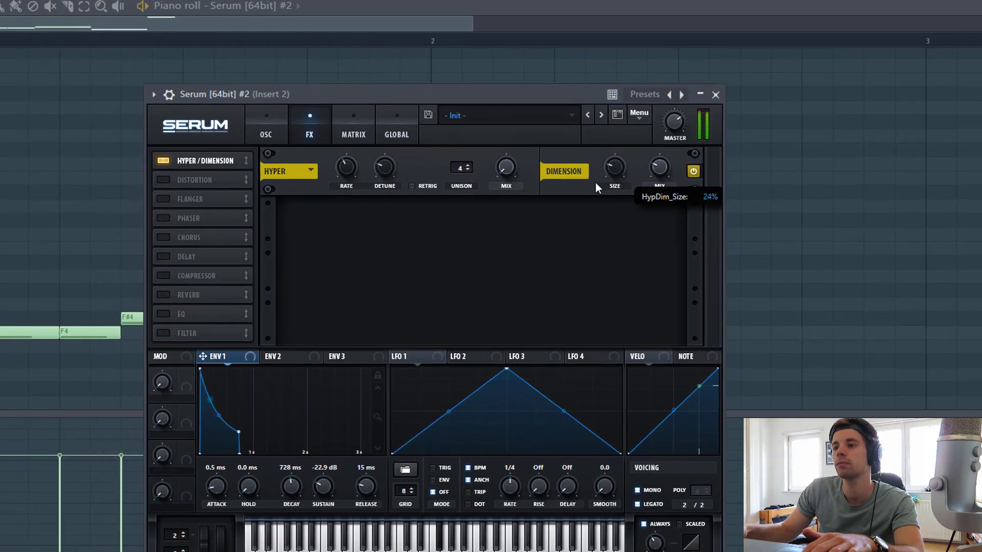
{"action": "left_click_drag", "start_coordinate": [655, 175], "coordinate": [614, 180]}
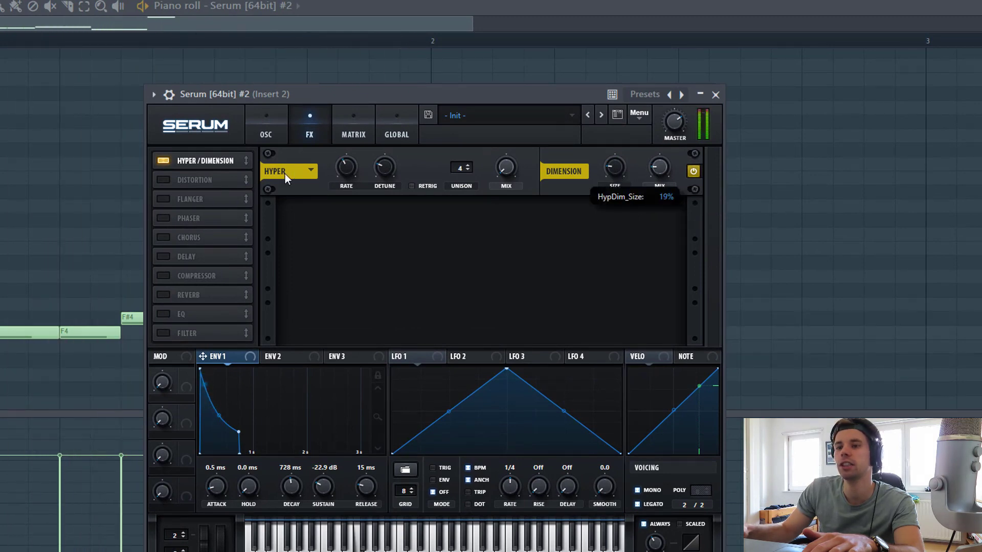
Enable the Distortion effect, set its type to Downsample and fine-tune its drive.
{"action": "key", "text": "space"}
{"action": "left_click", "coordinate": [163, 179]}
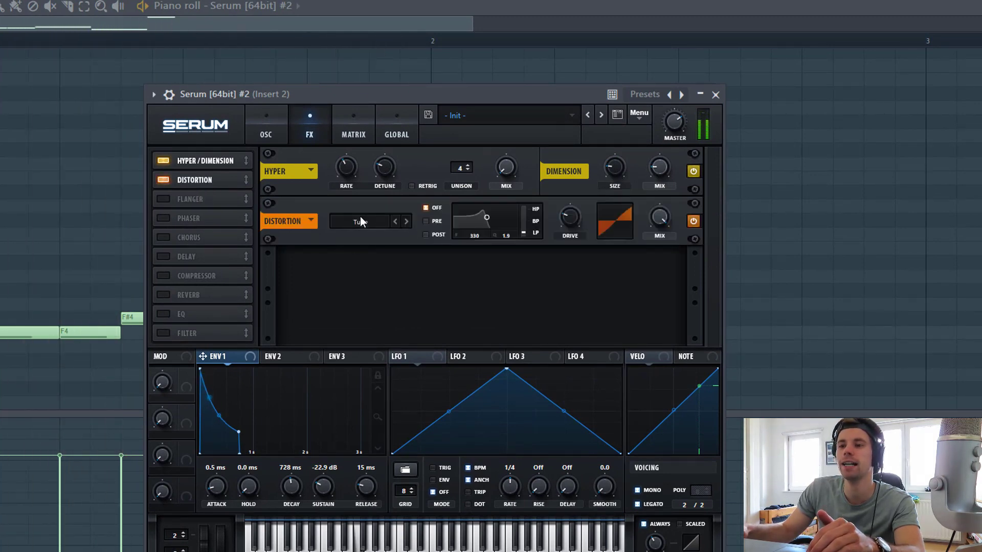
{"action": "left_click", "coordinate": [360, 220]}
{"action": "left_click", "coordinate": [392, 360]}
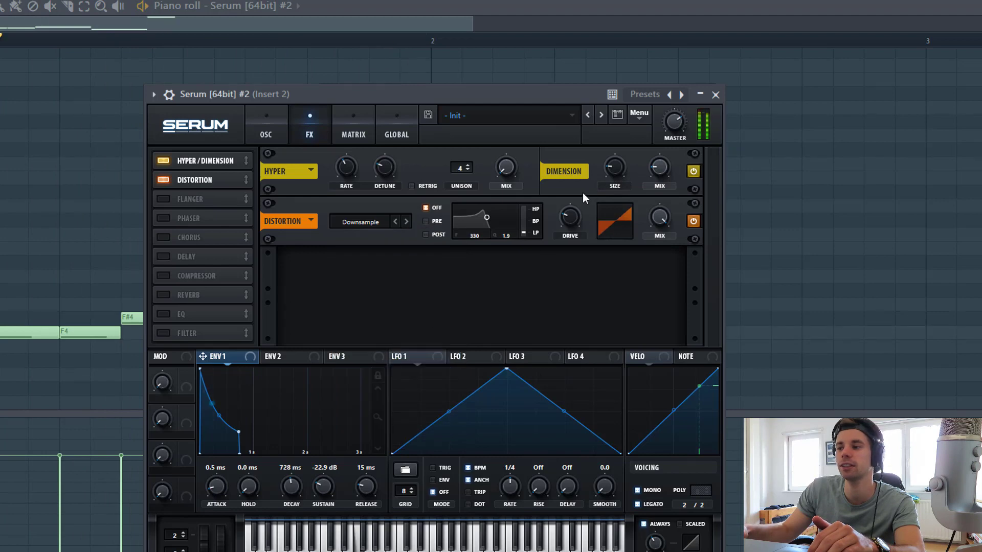
{"action": "left_click_drag", "start_coordinate": [568, 225], "coordinate": [562, 226]}
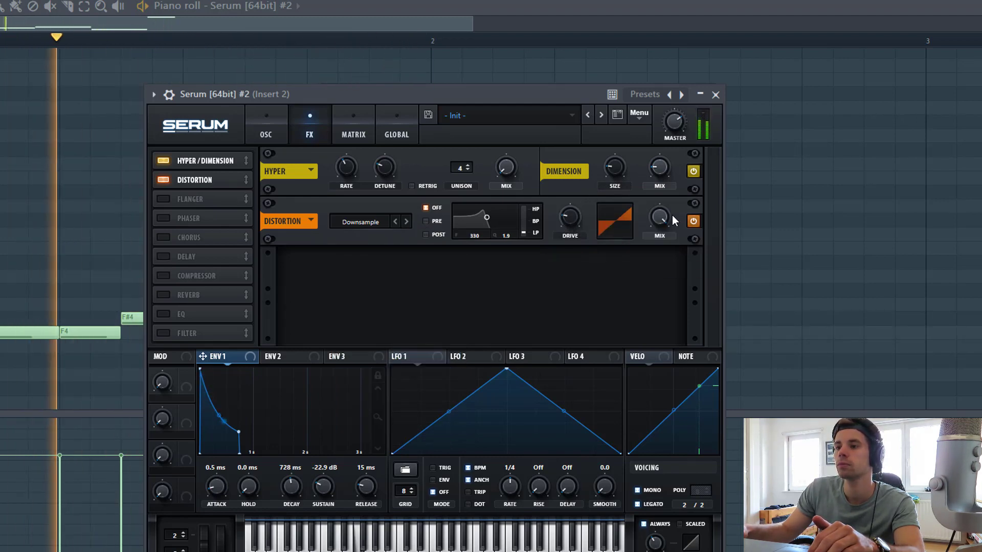
Reduce the Distortion mix, then enable the Phaser effect with a raised frequency and a lowered mix.
{"action": "left_click_drag", "start_coordinate": [656, 233], "coordinate": [653, 226]}
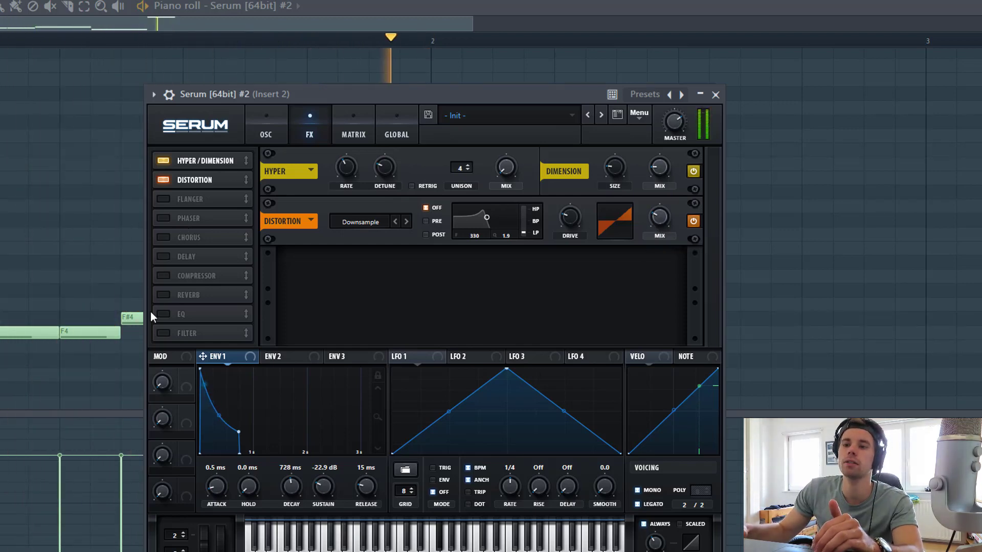
{"action": "left_click", "coordinate": [163, 220]}
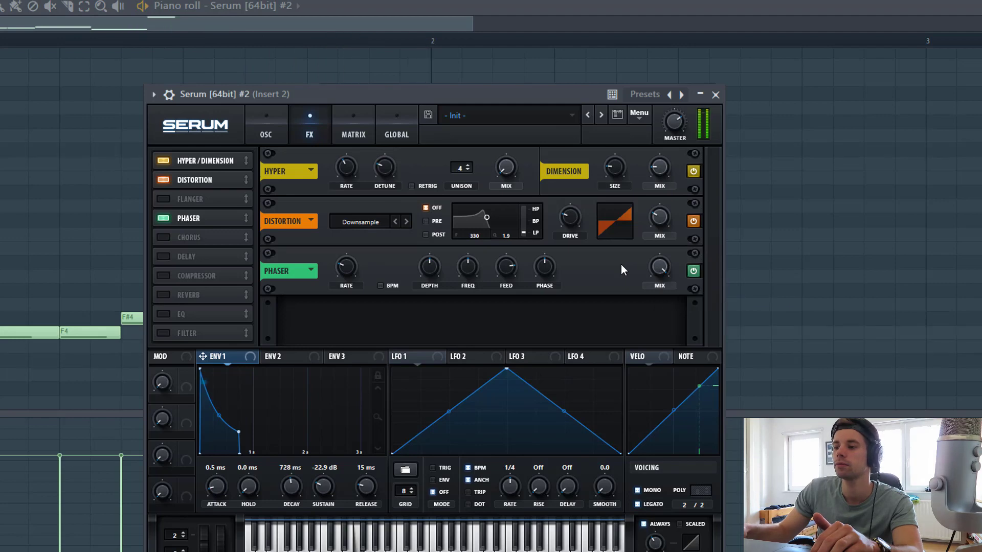
{"action": "left_click_drag", "start_coordinate": [464, 268], "coordinate": [465, 258]}
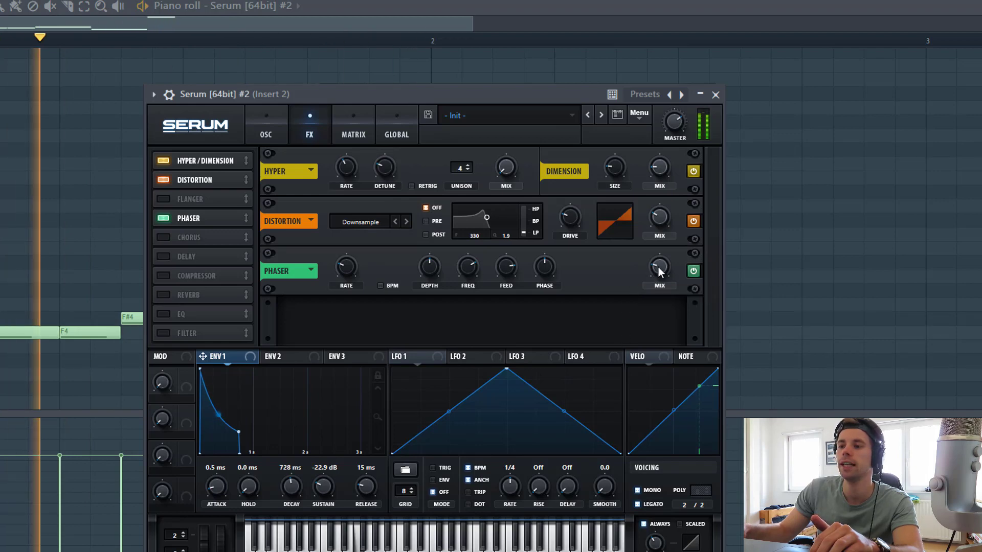
Enable the Compressor, place it directly after the Phaser, turn on multiband and raise its gain.
{"action": "left_click", "coordinate": [163, 276]}
{"action": "left_click_drag", "start_coordinate": [225, 280], "coordinate": [222, 244]}
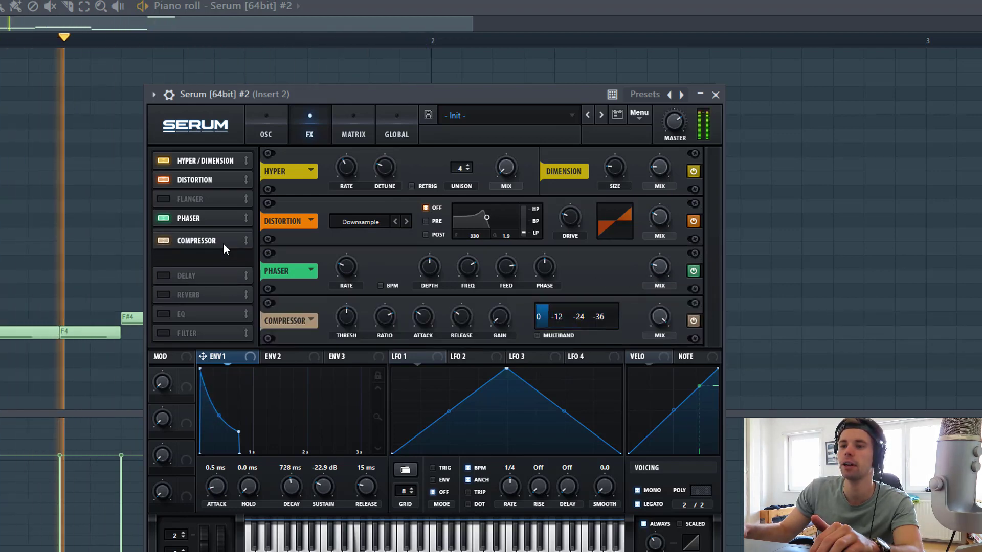
{"action": "left_click", "coordinate": [536, 335]}
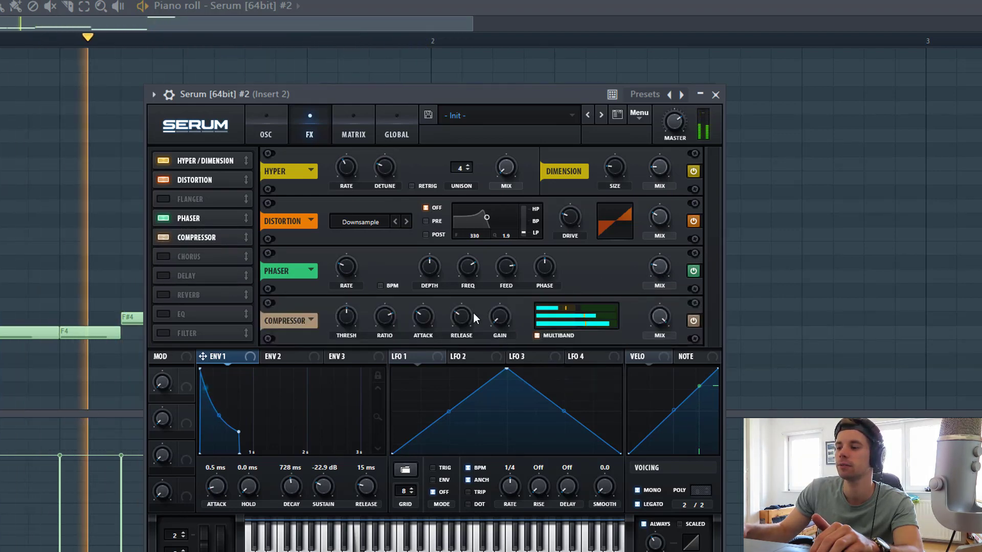
{"action": "left_click_drag", "start_coordinate": [497, 333], "coordinate": [502, 297]}
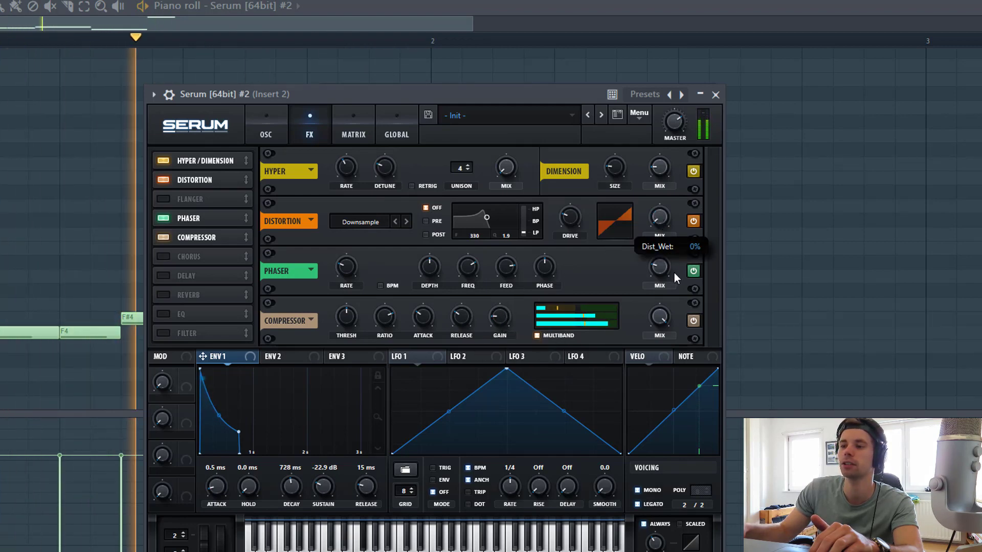
Lower the Distortion mix to 4% and enable the EQ effect, placing it directly after the Compressor.
{"action": "mouse_move", "coordinate": [658, 218]}
{"action": "left_mouse_down"}
{"action": "mouse_move", "coordinate": [664, 233]}
{"action": "mouse_move", "coordinate": [661, 219]}
{"action": "left_mouse_up"}
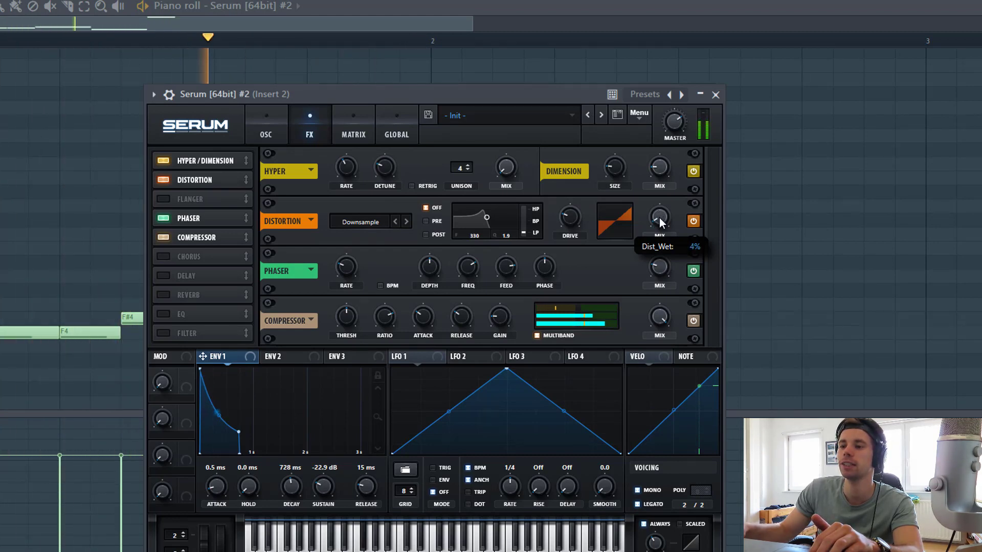
{"action": "left_click_drag", "start_coordinate": [168, 317], "coordinate": [180, 271]}
{"action": "scroll", "coordinate": [562, 332], "scroll_direction": "down", "scroll_amount": 2}
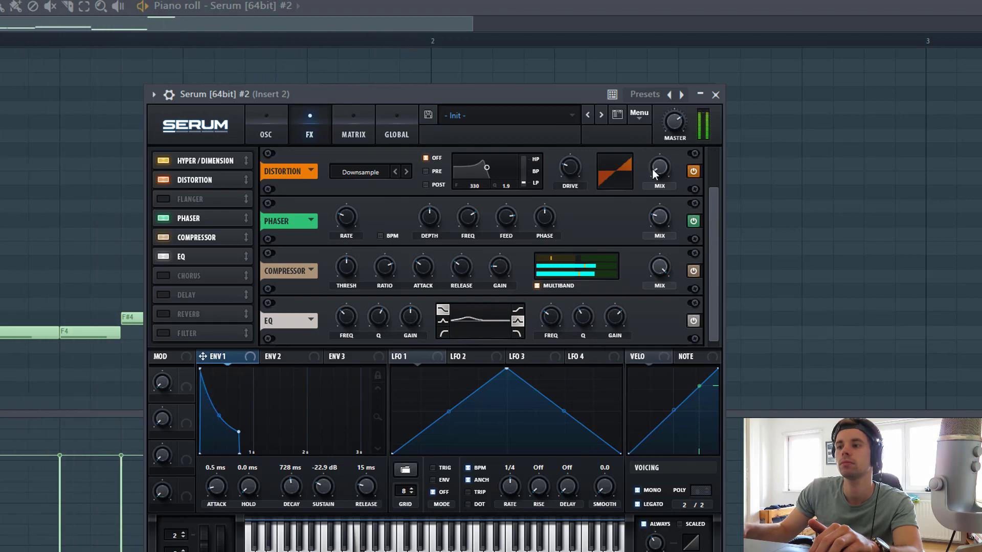
{"action": "mouse_move", "coordinate": [652, 170]}
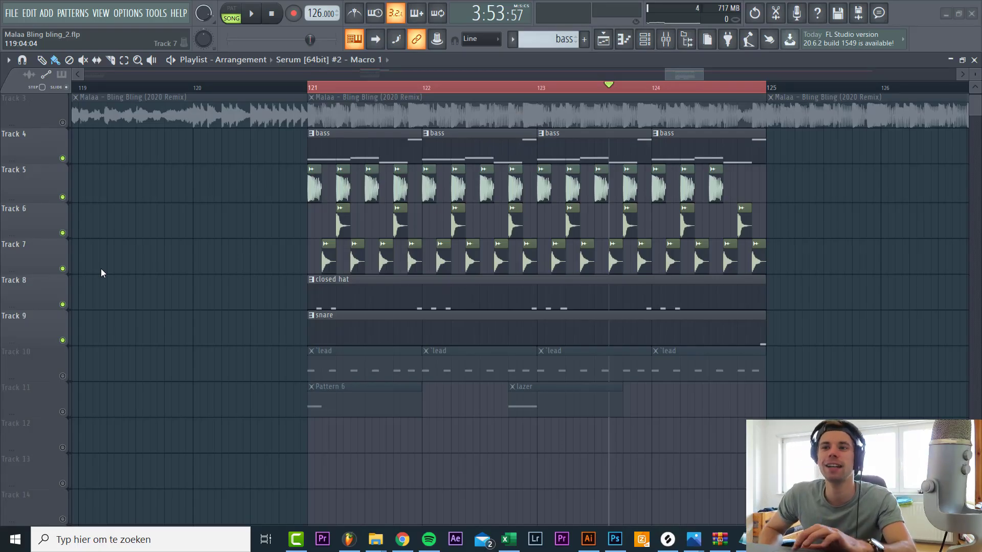
Play the bass and drum layers together in the playlist and stop playback.
{"action": "key", "text": "space"}
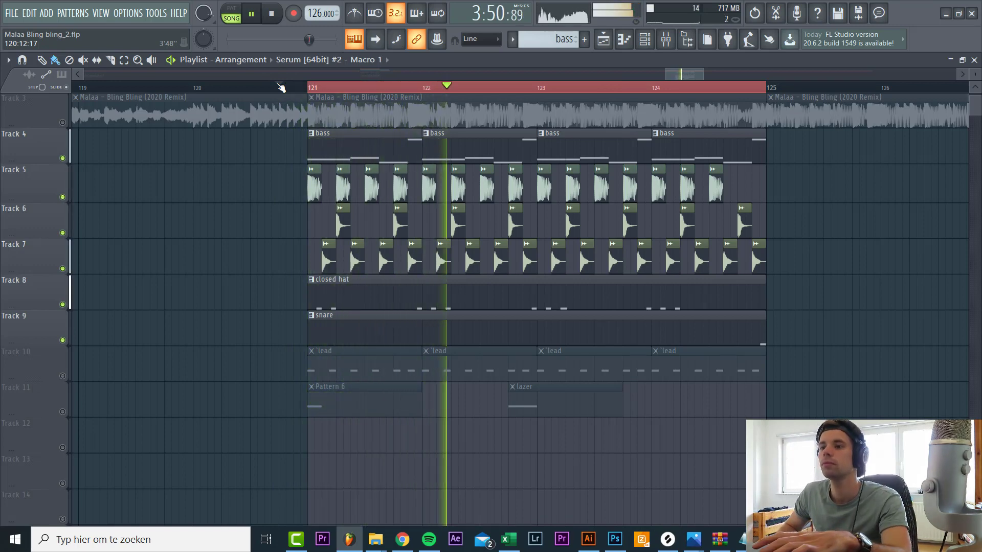
{"action": "key", "text": "space"}
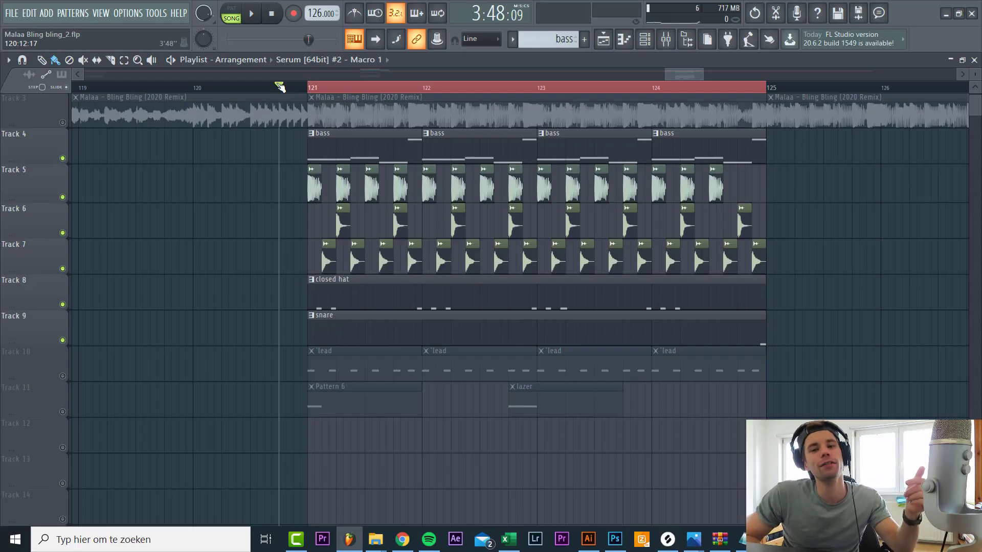
Play the lead in pattern mode and enable oscillators A and B in its Serum #3 instance.
{"action": "left_click", "coordinate": [231, 14]}
{"action": "key", "text": "space"}
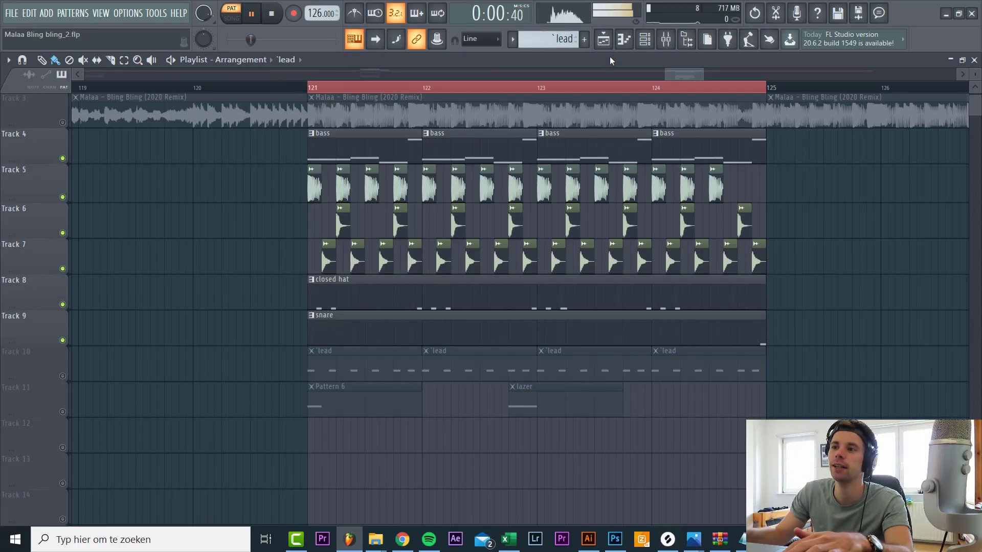
{"action": "left_click", "coordinate": [645, 39]}
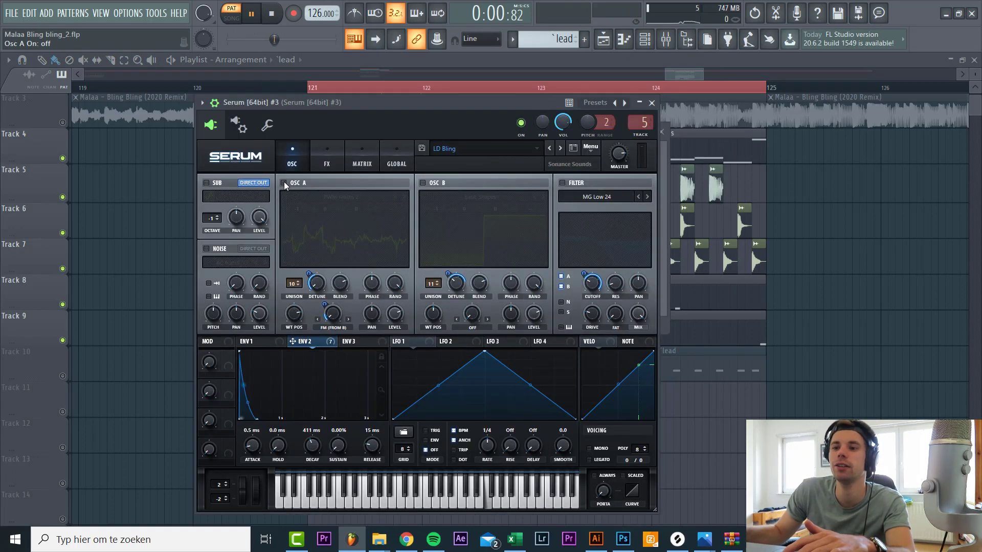
{"action": "left_click", "coordinate": [284, 182]}
{"action": "left_click", "coordinate": [423, 182]}
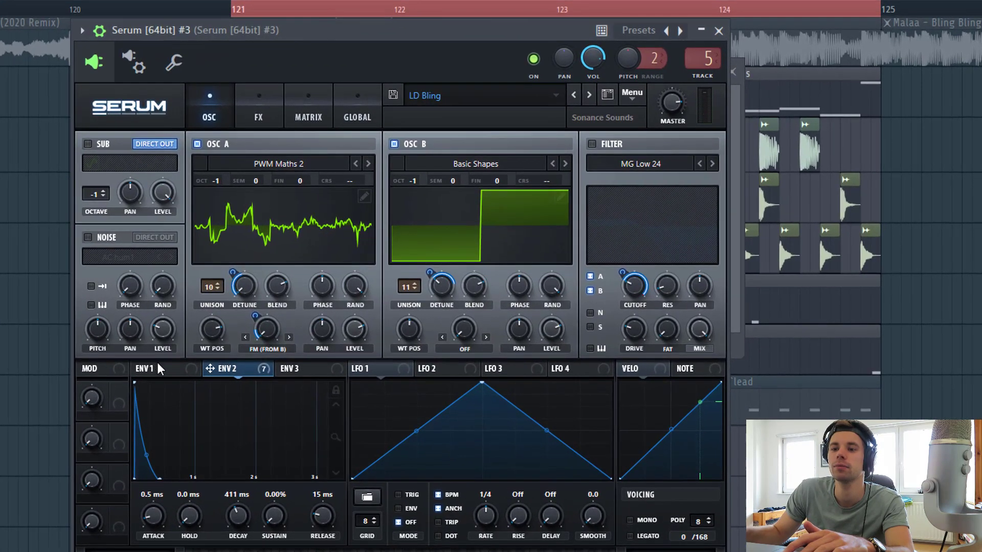
Inspect Envelopes 1 and 2 of the lead sound and enable its MG Low 24 filter.
{"action": "left_click", "coordinate": [252, 341]}
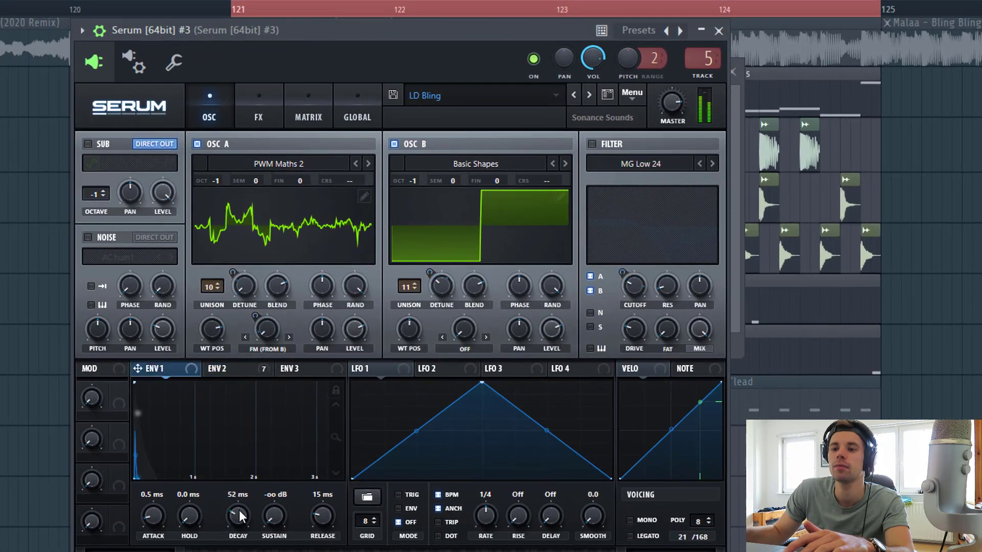
{"action": "left_click", "coordinate": [241, 371]}
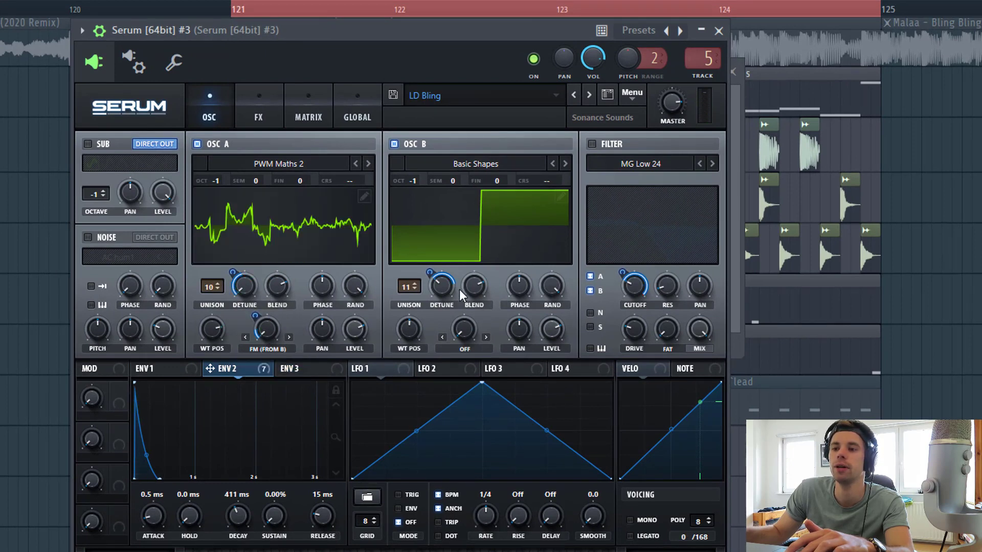
{"action": "left_click", "coordinate": [592, 144]}
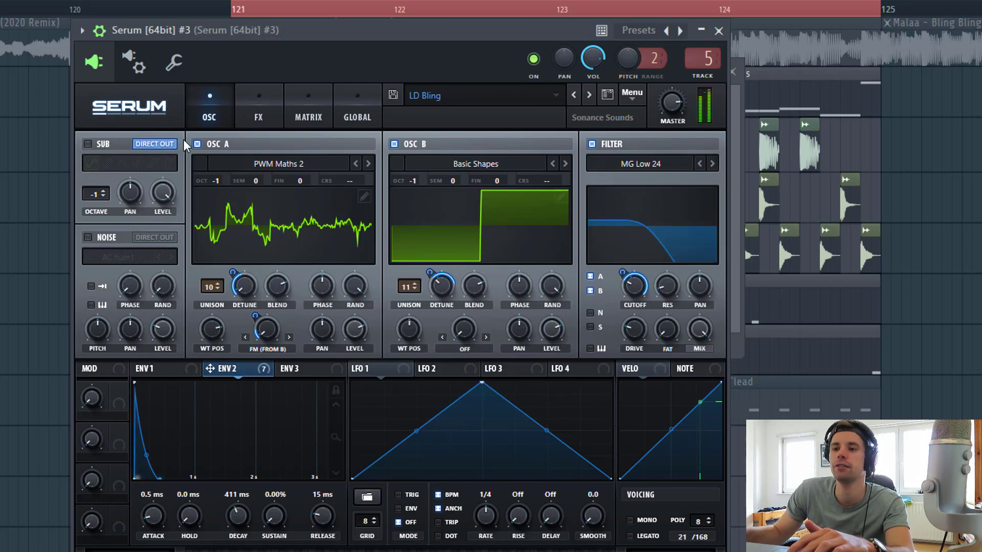
Reactivate the bypassed Compressor, Hyper/Dimension and Distortion effects of the lead sound.
{"action": "left_click", "coordinate": [259, 95]}
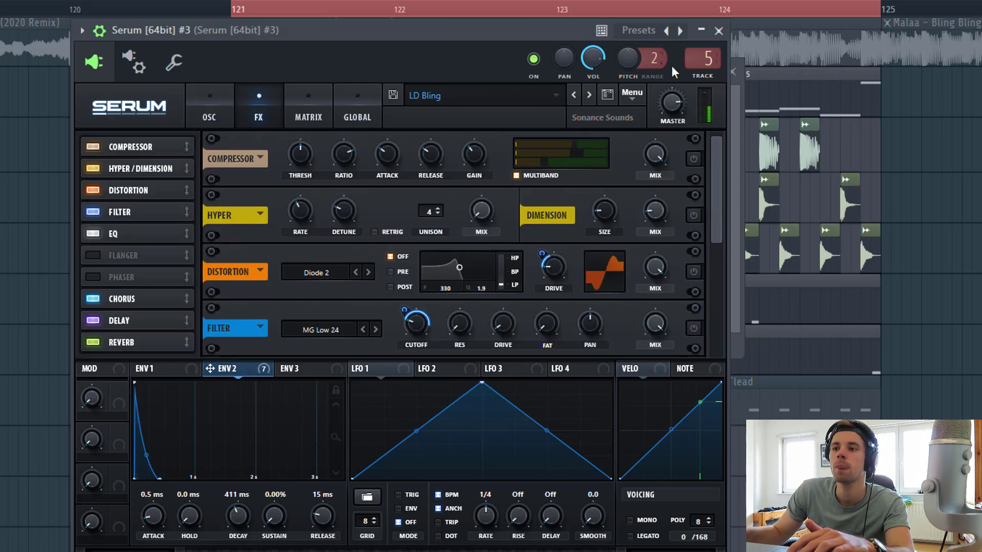
{"action": "left_click", "coordinate": [696, 158]}
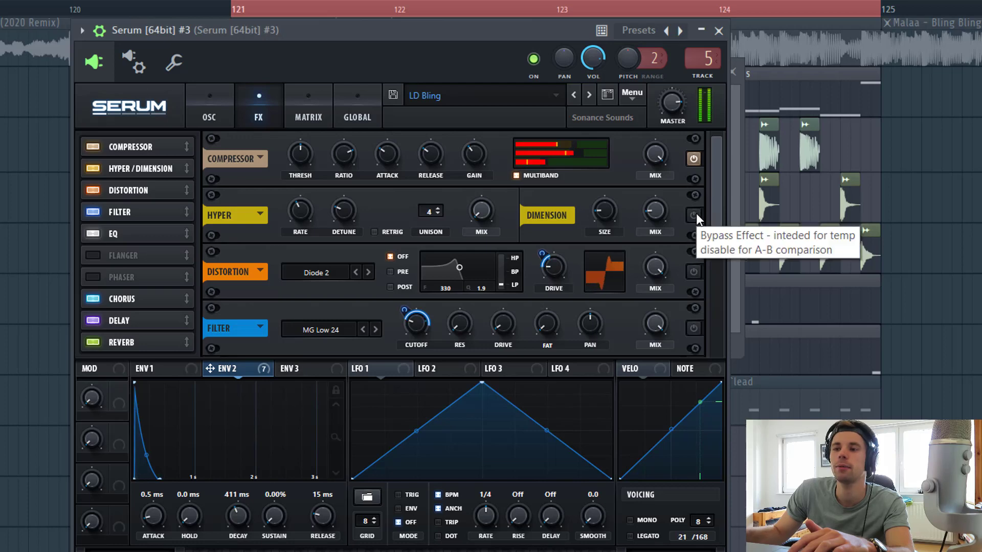
{"action": "left_click", "coordinate": [695, 213]}
{"action": "scroll", "coordinate": [715, 206], "scroll_direction": "down", "scroll_amount": 1}
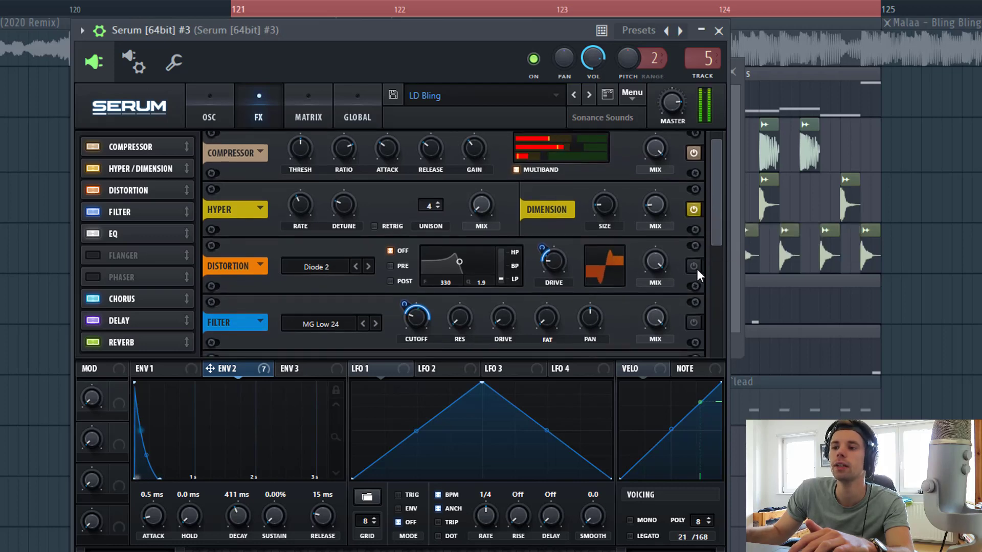
{"action": "left_click", "coordinate": [696, 268]}
Reactivate the remaining effects at the end of the lead's chain, including EQ, Chorus, Delay and Reverb.
{"action": "left_click_drag", "start_coordinate": [722, 221], "coordinate": [726, 335]}
{"action": "left_click", "coordinate": [695, 241]}
{"action": "left_click", "coordinate": [699, 284]}
{"action": "left_click", "coordinate": [695, 311]}
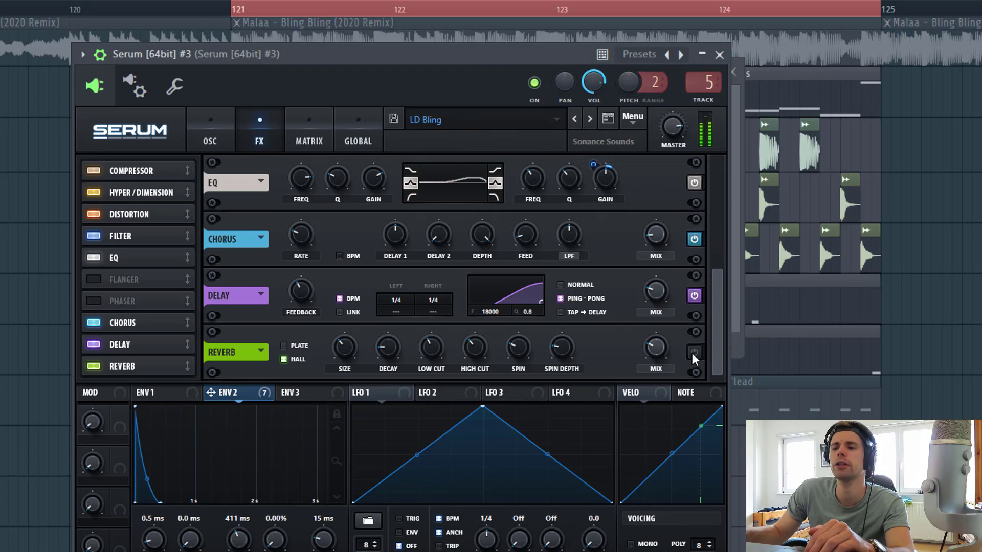
{"action": "mouse_move", "coordinate": [654, 345]}
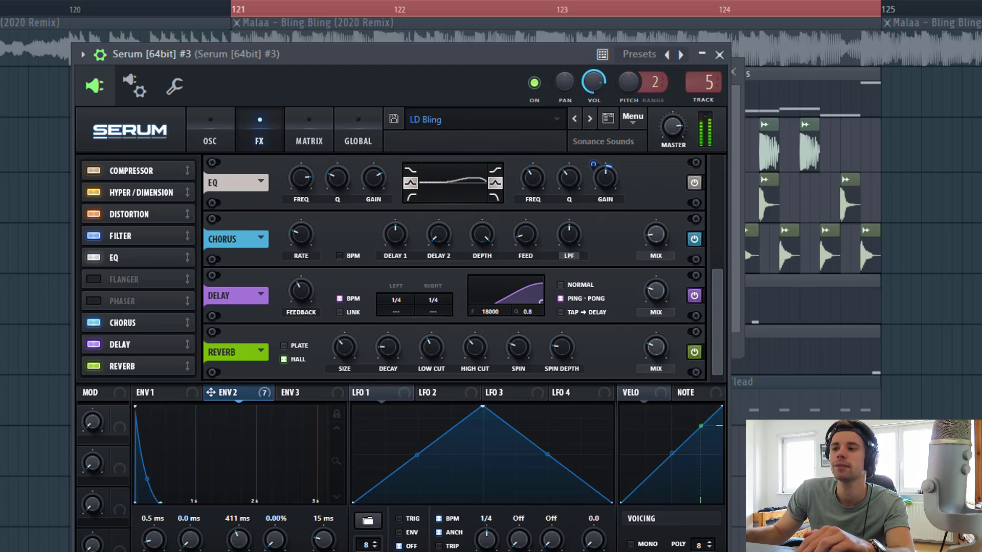
Return to the playlist and unmute Track 10 with the lead and Track 11 with the lazer patterns.
{"action": "right_click", "coordinate": [852, 393]}
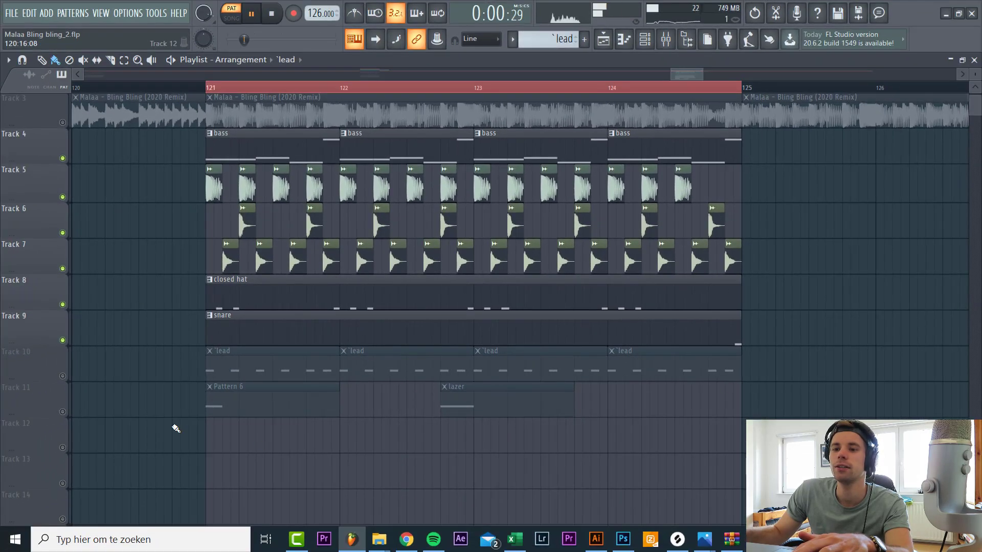
{"action": "left_click", "coordinate": [63, 375]}
{"action": "left_click", "coordinate": [62, 412]}
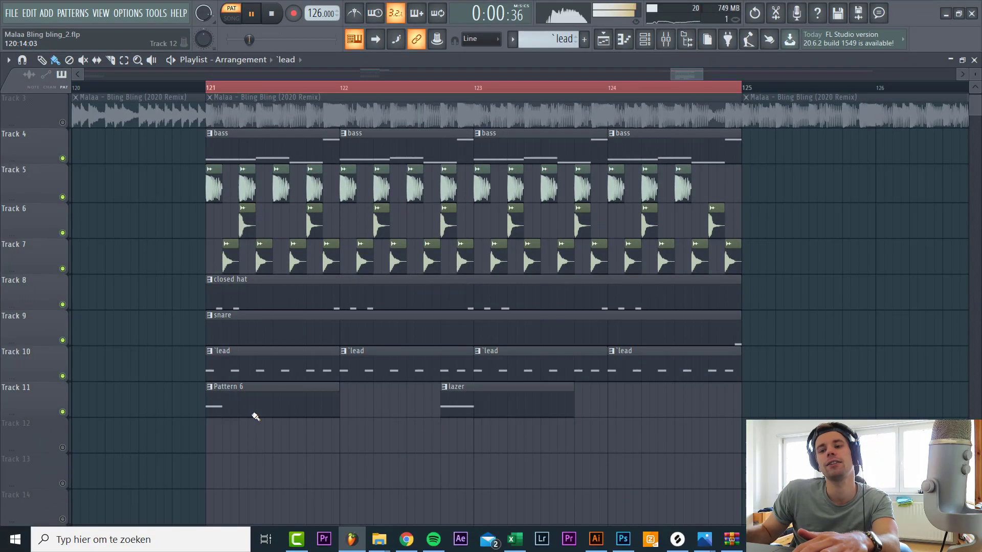
Open the lazer sound in Serum #4, play test notes and inspect its Envelope 2 and modulation matrix.
{"action": "double_click", "coordinate": [255, 416]}
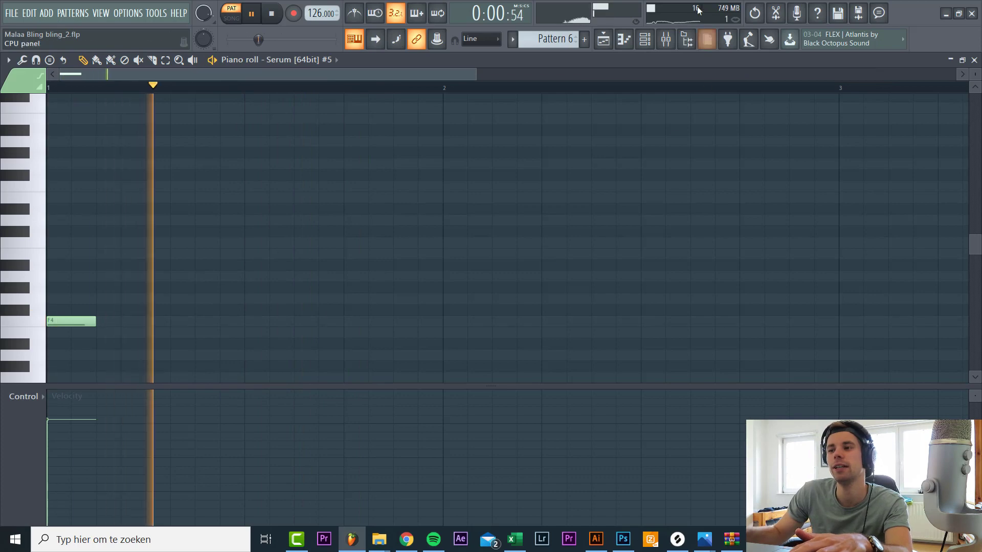
{"action": "left_click", "coordinate": [645, 38]}
{"action": "key", "text": "space"}
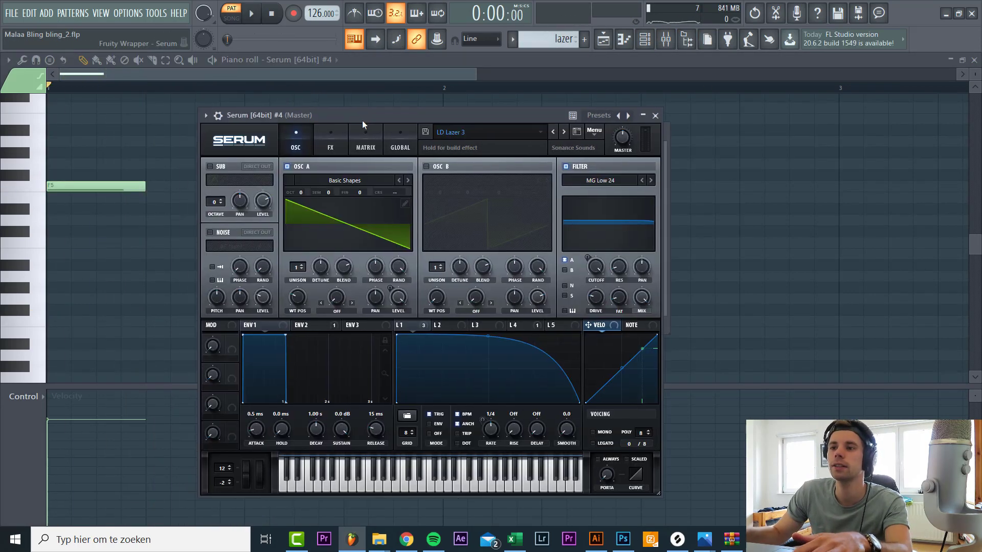
{"action": "left_click_drag", "start_coordinate": [362, 121], "coordinate": [366, 121]}
{"action": "key", "text": "z"}
{"action": "key", "text": "z"}
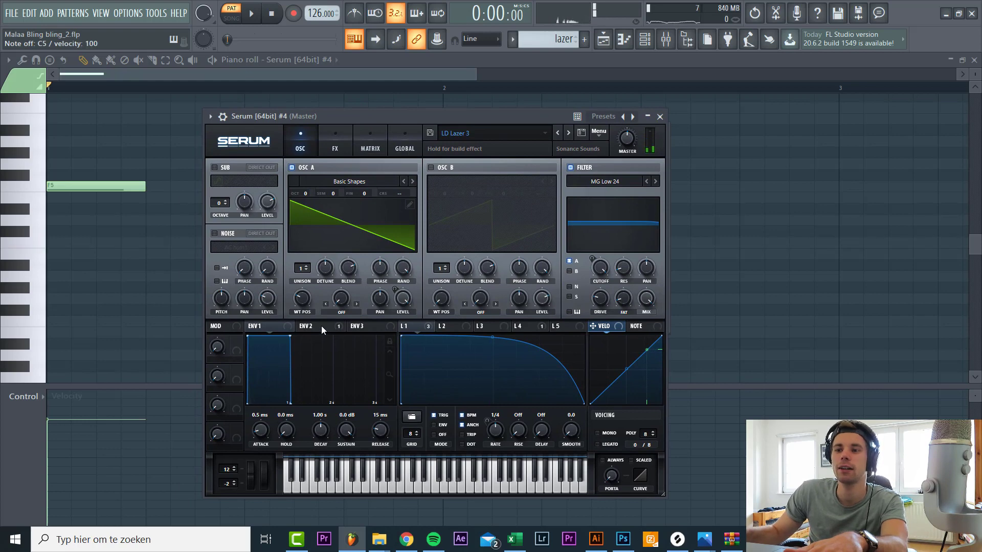
{"action": "left_click", "coordinate": [321, 326]}
{"action": "left_click", "coordinate": [365, 134]}
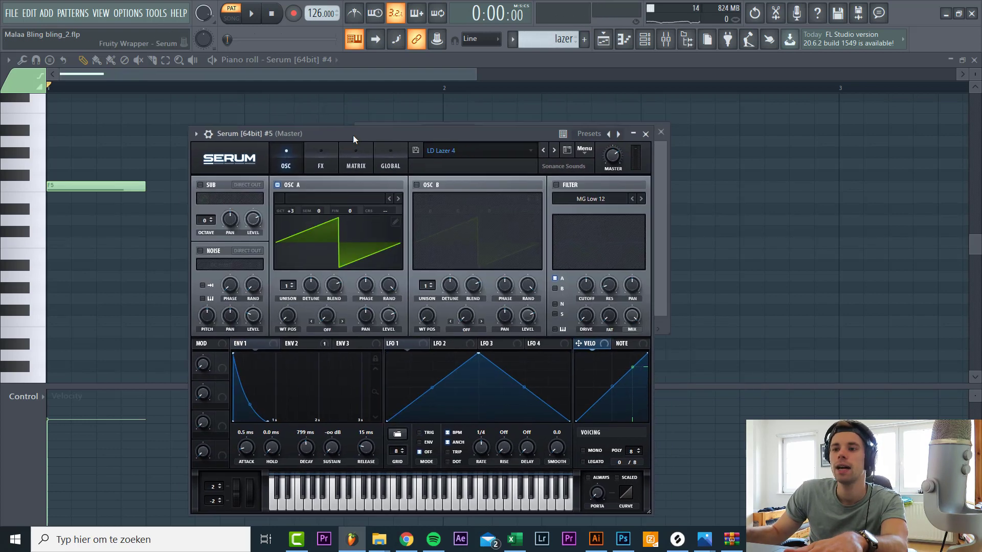
Adjust the Env 2 to Mast.Tun modulation amount in Serum #5's matrix and return to the playlist.
{"action": "left_click_drag", "start_coordinate": [353, 136], "coordinate": [320, 146]}
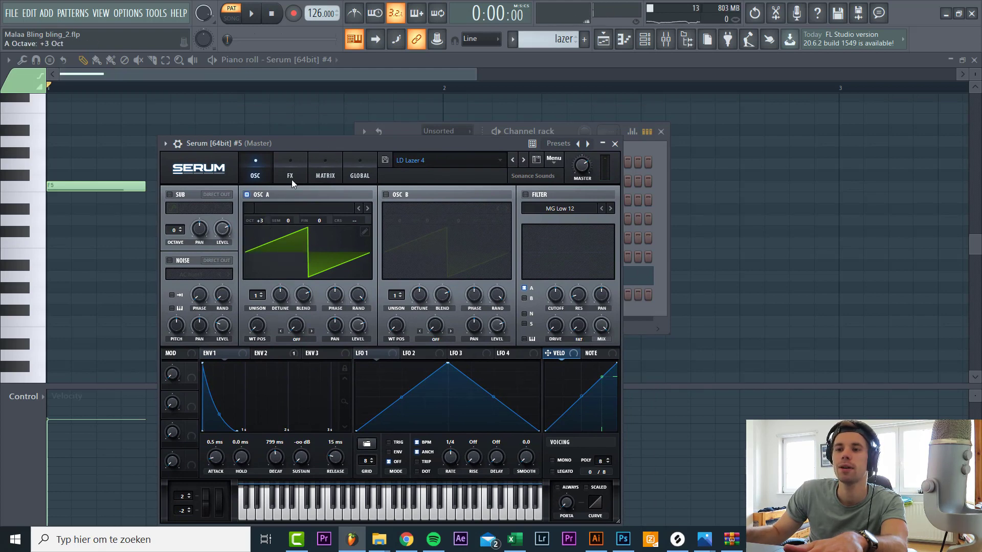
{"action": "left_click", "coordinate": [325, 172]}
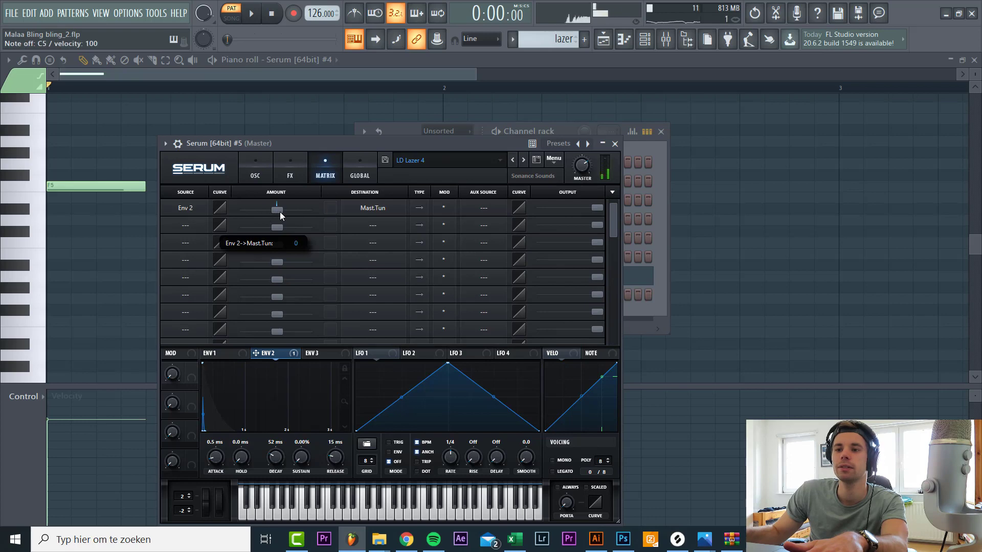
{"action": "mouse_move", "coordinate": [280, 212]}
{"action": "left_mouse_down"}
{"action": "mouse_move", "coordinate": [253, 208]}
{"action": "mouse_move", "coordinate": [265, 211]}
{"action": "left_mouse_up"}
{"action": "left_click", "coordinate": [602, 39]}
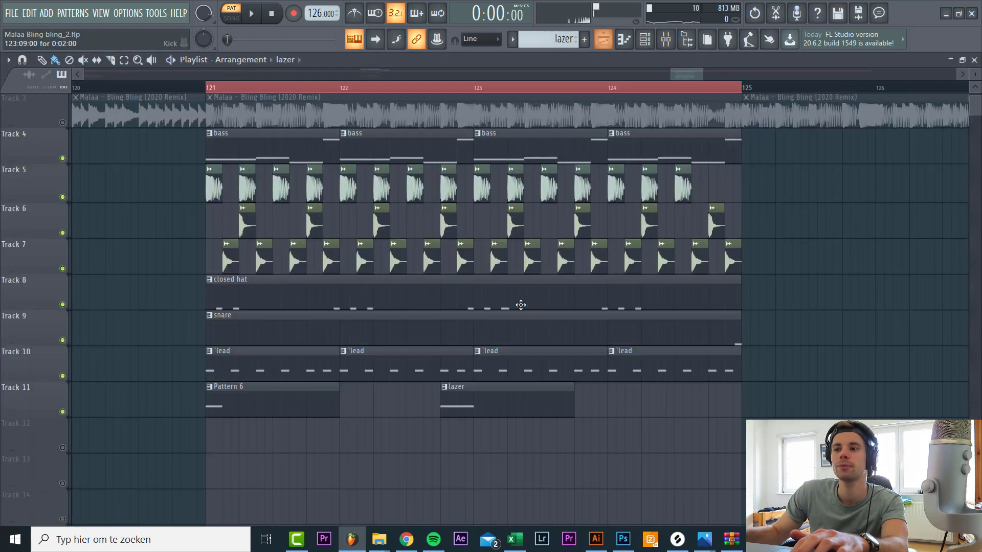
Set the song position just after bar 120 and move the audio clip that ends at bar 121 down to Track 4.
{"action": "scroll", "coordinate": [519, 305], "scroll_direction": "left", "scroll_amount": 2}
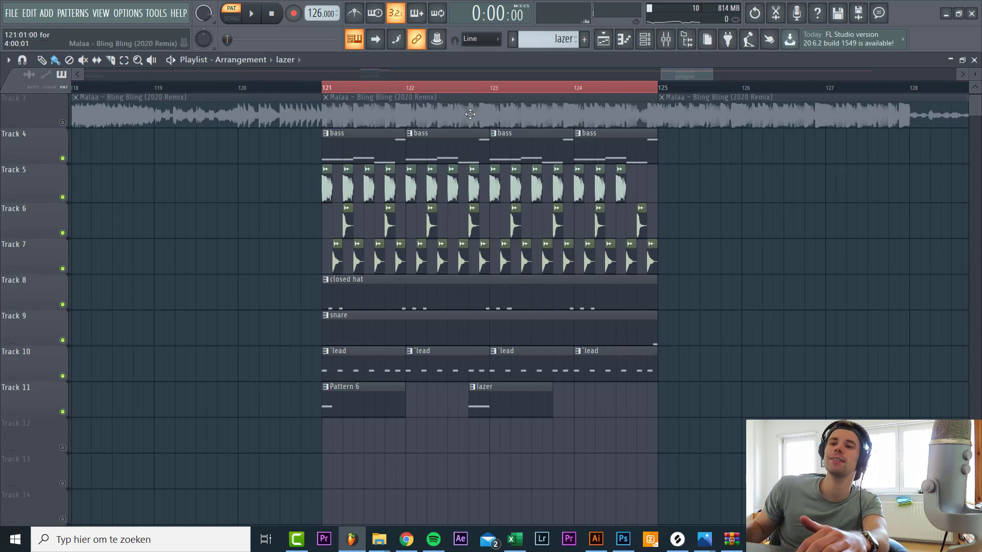
{"action": "left_click", "coordinate": [258, 87]}
{"action": "mouse_move", "coordinate": [233, 105]}
{"action": "left_mouse_down"}
{"action": "mouse_move", "coordinate": [211, 150]}
{"action": "mouse_move", "coordinate": [232, 151]}
{"action": "left_mouse_up"}
Select the time range from bar 120 to just past bar 126 and play the full arrangement.
{"action": "left_click_drag", "start_coordinate": [238, 88], "coordinate": [751, 88]}
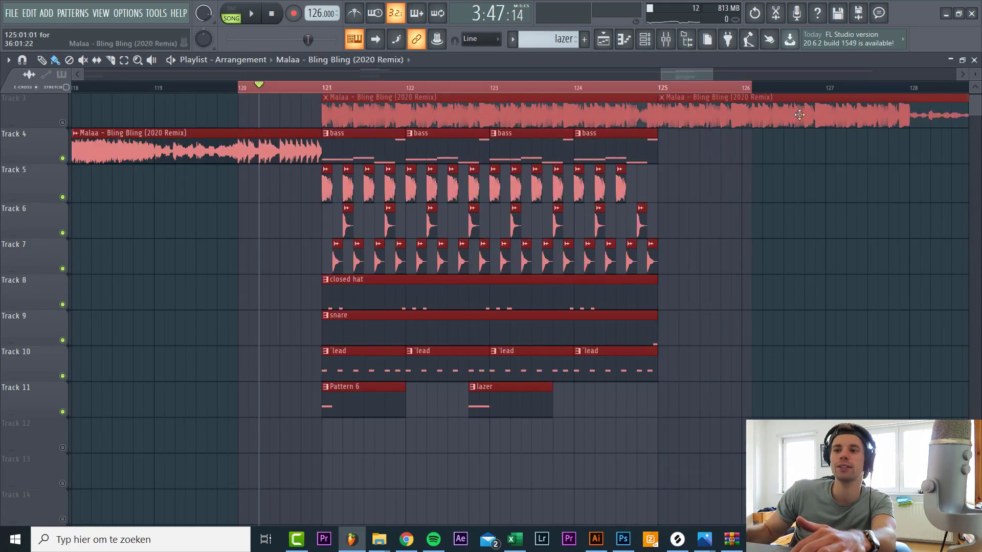
{"action": "right_click", "coordinate": [771, 265]}
{"action": "key", "text": "space"}
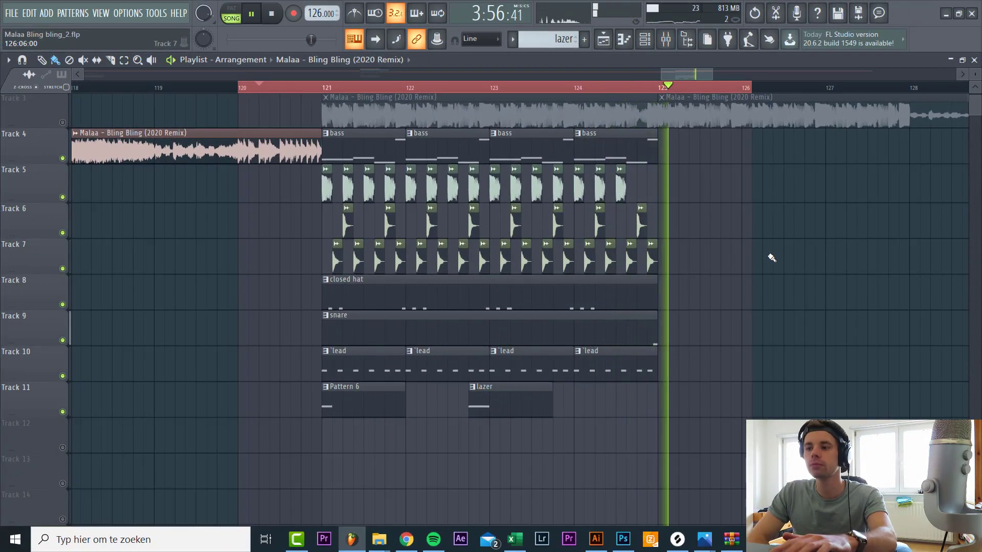
{"action": "key", "text": "space"}
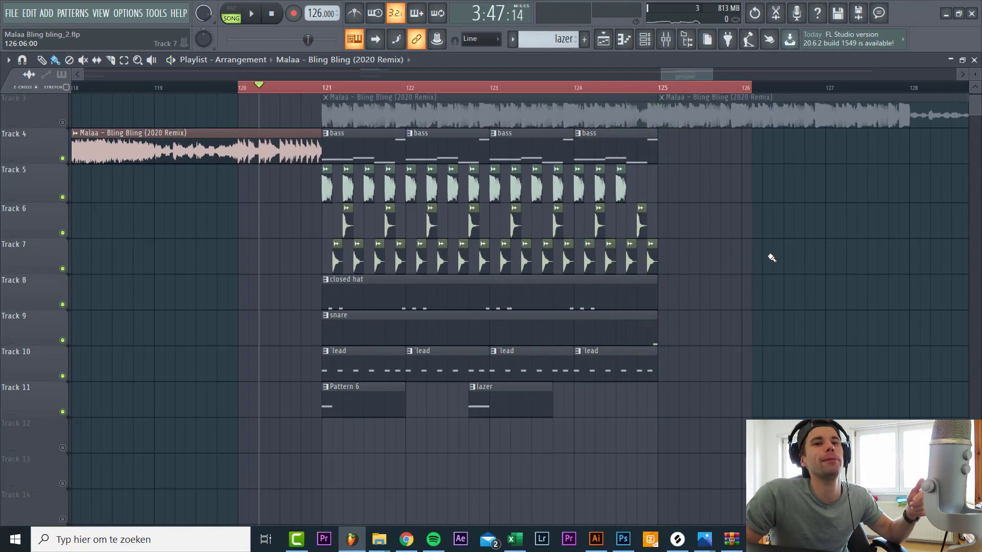